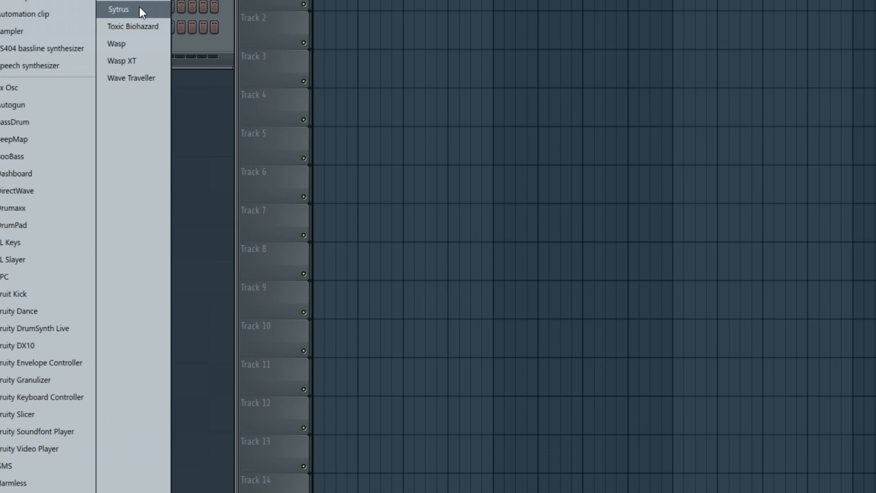
Add a Sytrus synthesizer channel and move its window until the whole interface is visible
click(138, 8)
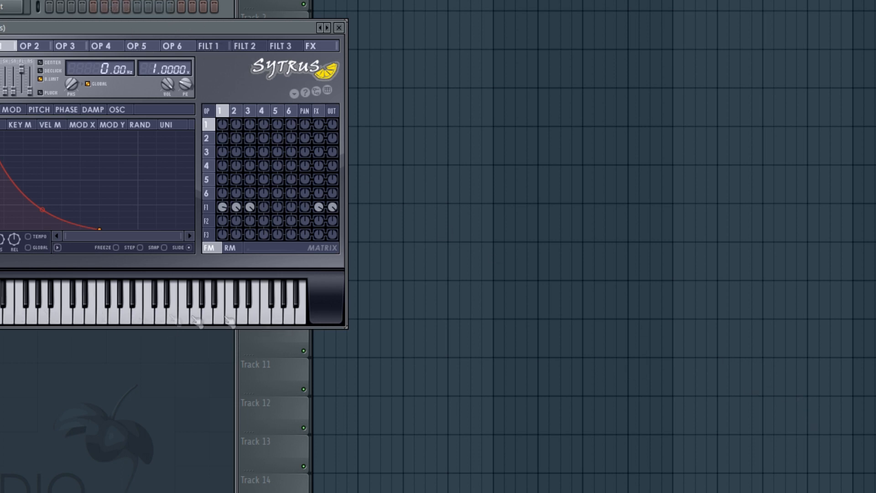
drag(210, 30, 314, 40)
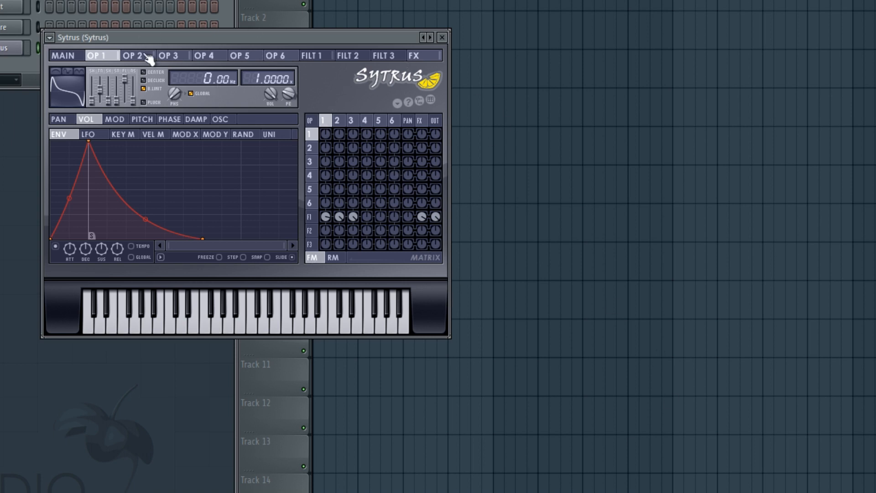
Look through operators 2 to 6 of Sytrus, examining their waveforms and volume envelopes, and return to operator 1
click(132, 55)
click(168, 56)
click(203, 55)
click(240, 55)
click(275, 56)
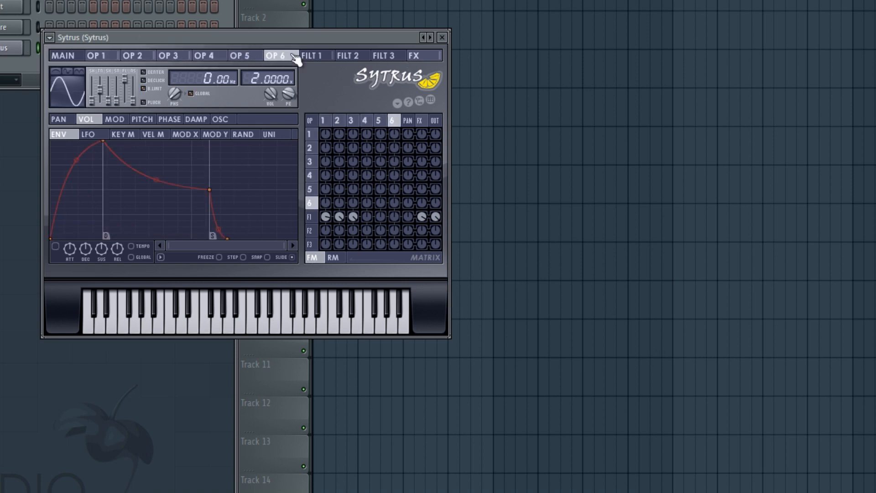
click(101, 56)
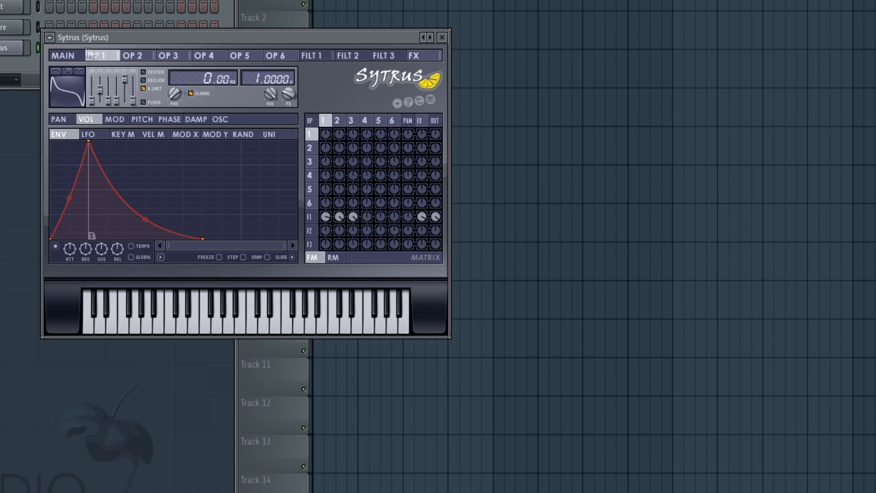
Browse the Sytrus preset list and load the Default preset
click(49, 39)
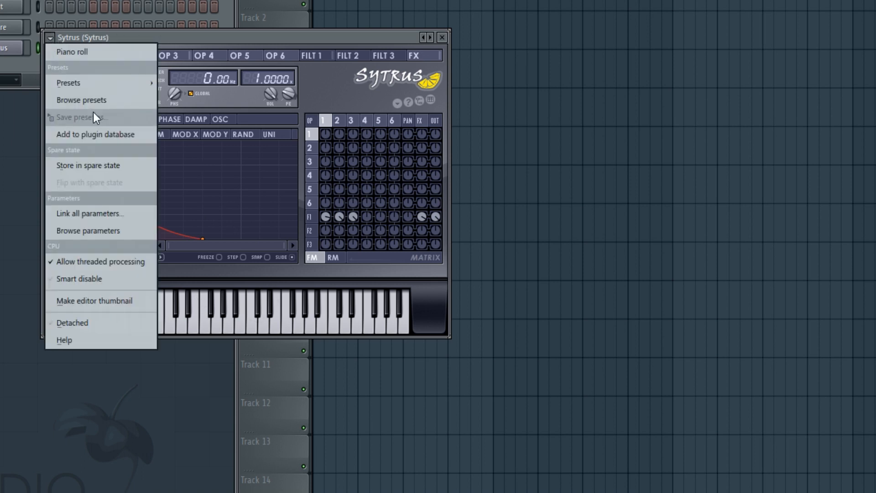
mouse_move(94, 89)
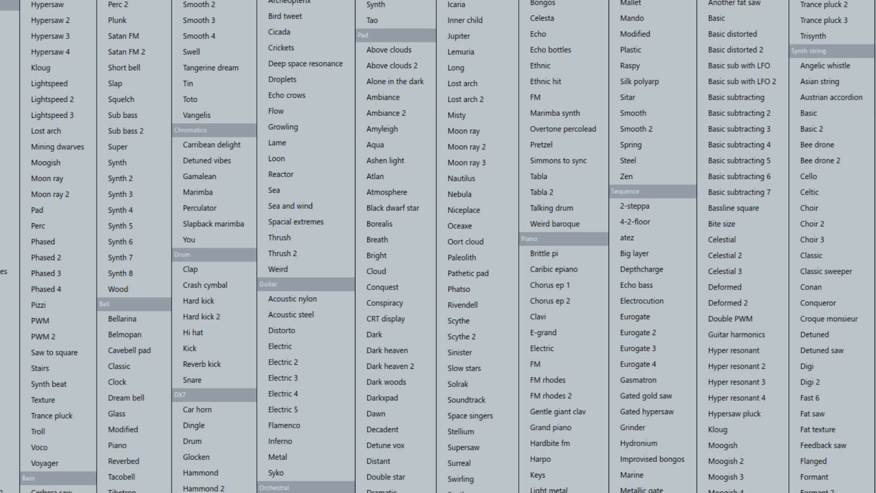
key(Escape)
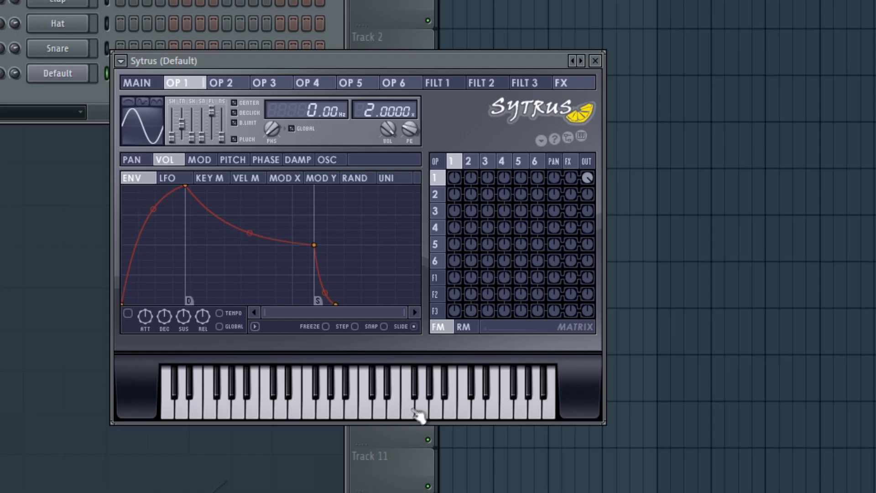
drag(276, 328, 208, 336)
drag(318, 429, 361, 397)
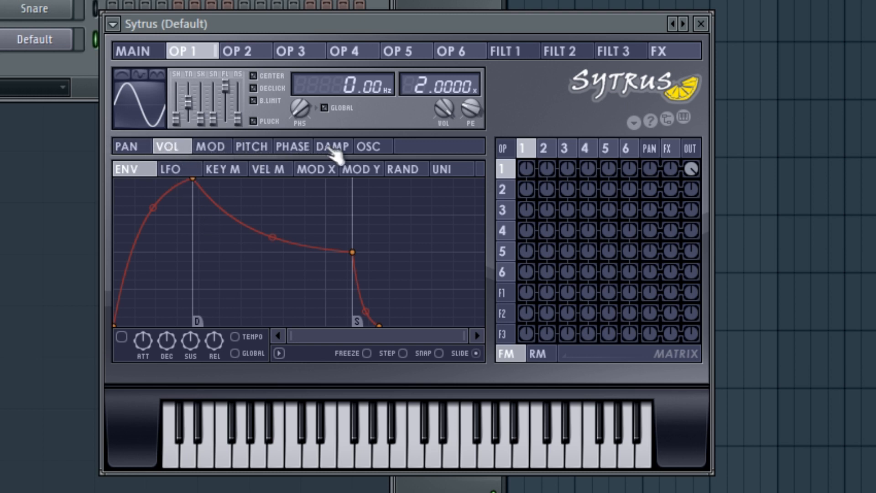
Examine the waveforms and volume envelopes of all six operators in the Default patch, returning to operator 1
click(237, 52)
click(289, 52)
click(345, 53)
click(402, 51)
click(462, 49)
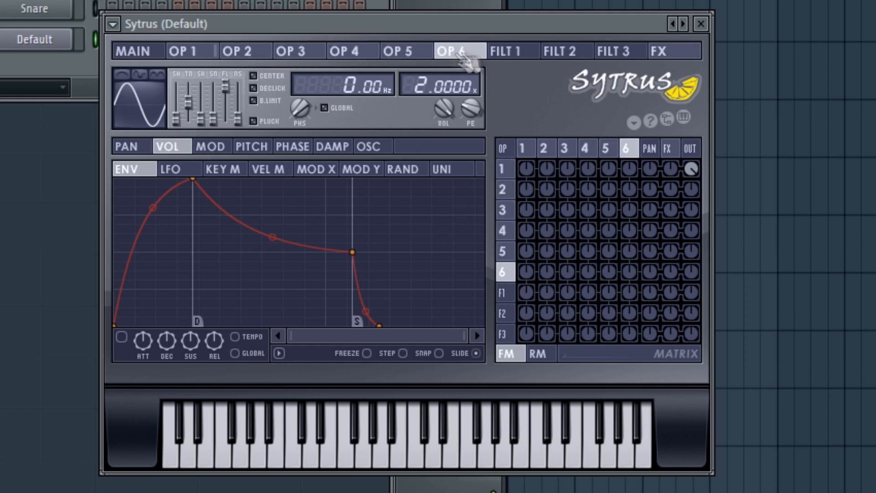
click(182, 52)
click(242, 52)
click(297, 52)
click(351, 52)
click(399, 51)
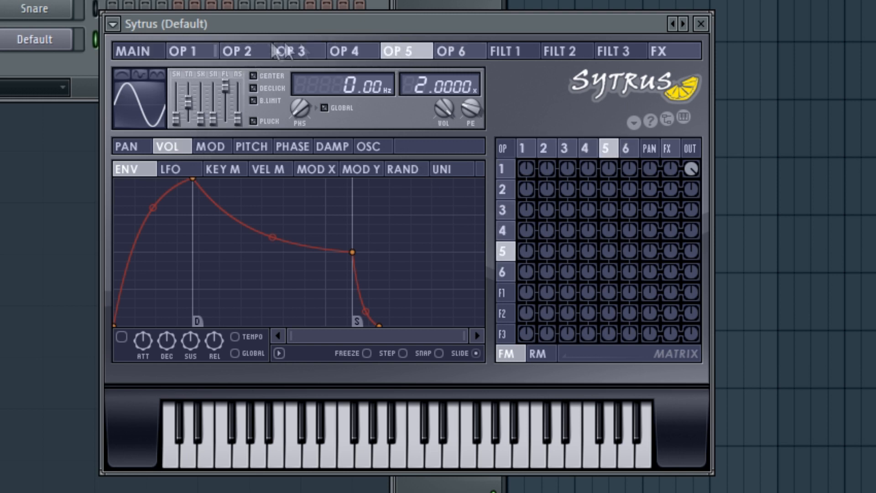
click(188, 52)
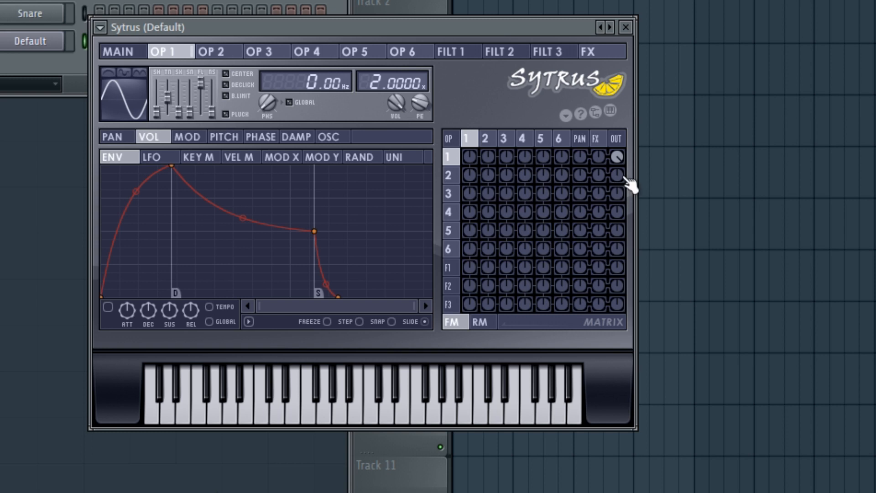
Raise operator 2's output level in the matrix to full and play test notes with operators 1 and 2 together
drag(616, 181, 616, 168)
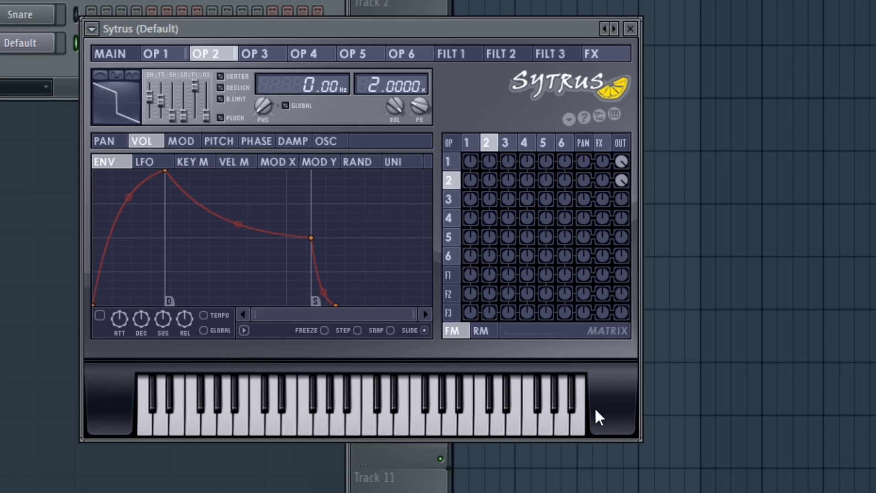
key(m)
key(m)
Turn the output levels of operators 1 and 2 down to zero in the matrix, playing a note to check
drag(621, 158, 617, 167)
right_click(620, 160)
key(m)
drag(622, 162, 622, 171)
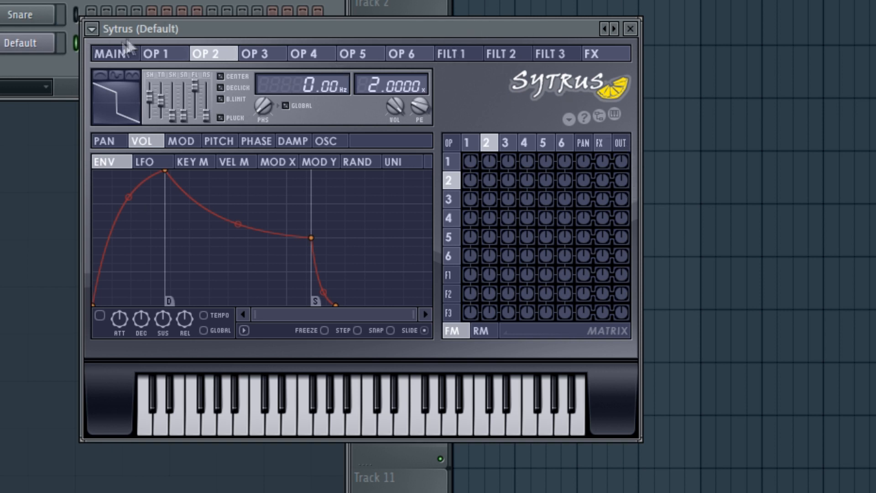
Enable the volume envelope of operator 1 and play test notes with its output level at full
click(161, 58)
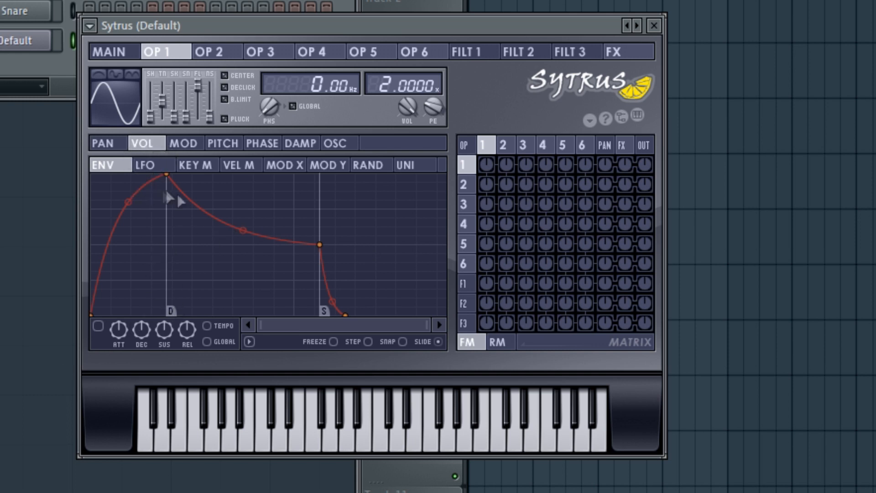
click(98, 326)
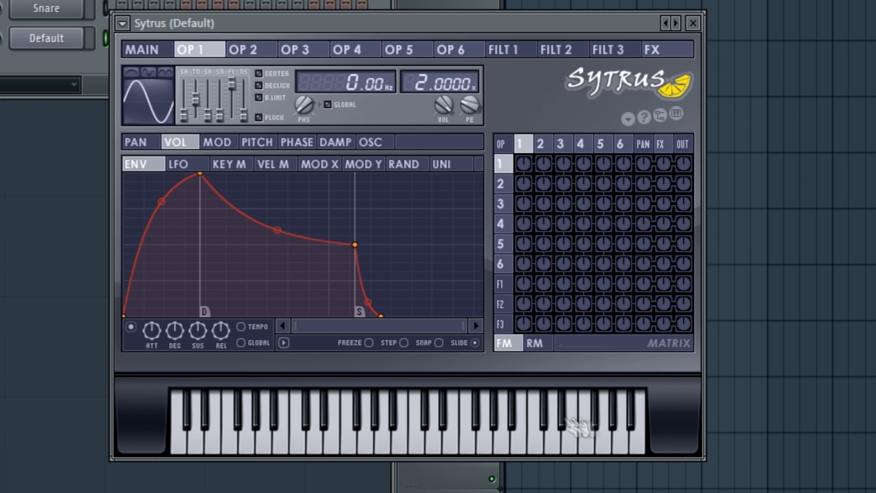
click(383, 436)
click(400, 436)
key(n)
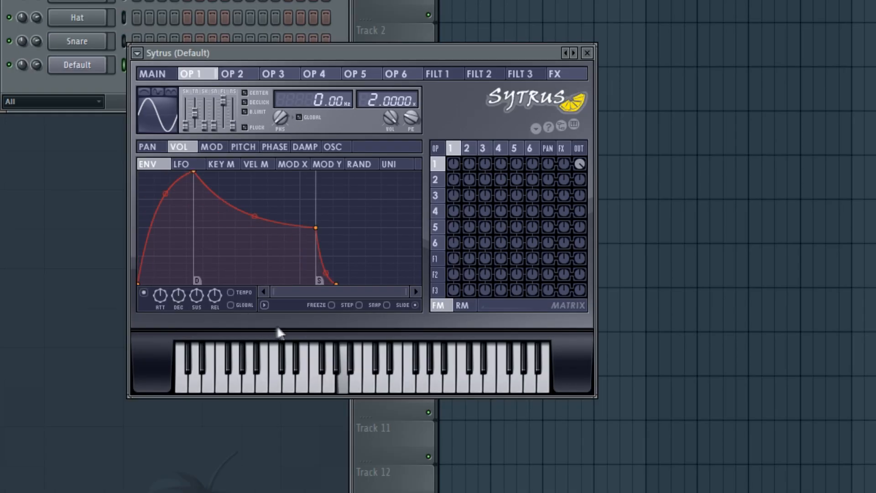
key(v)
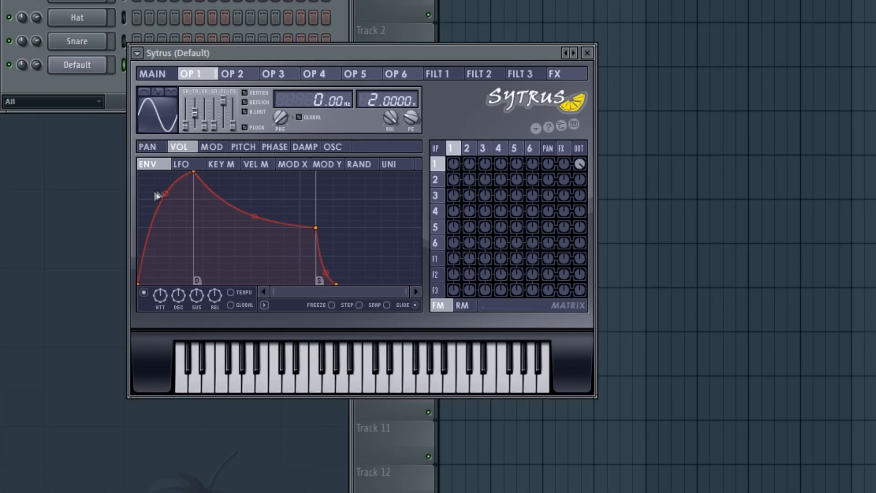
Straighten the attack curve of operator 1's volume envelope and shorten the attack
drag(199, 173, 191, 172)
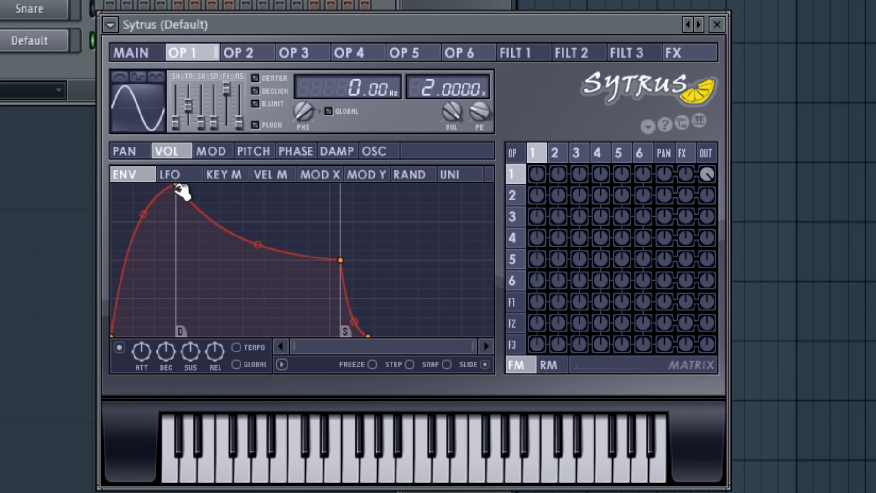
drag(143, 214, 143, 252)
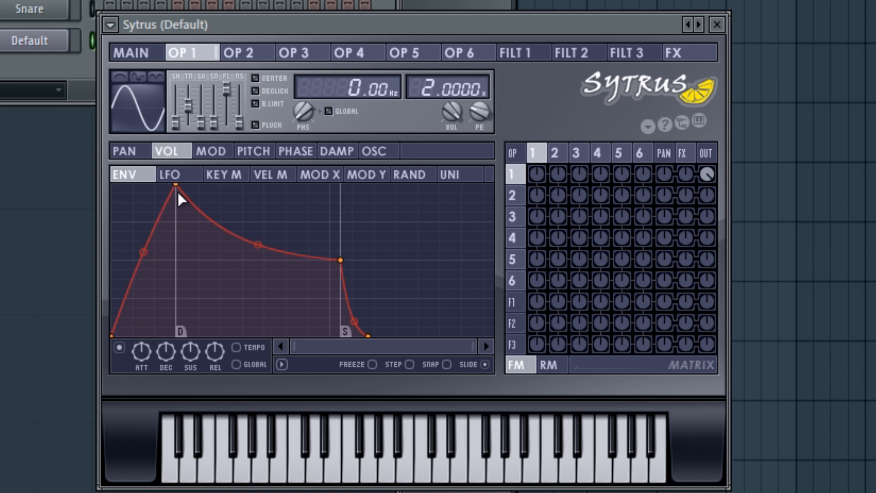
drag(176, 185, 135, 185)
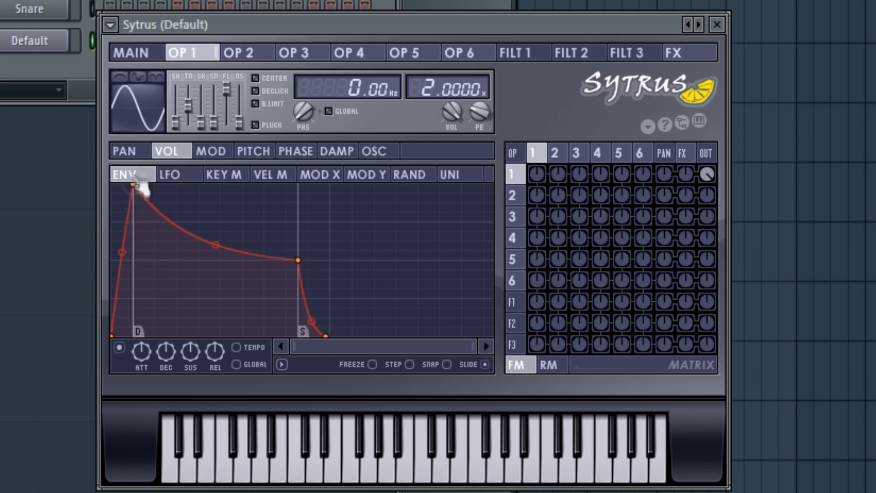
Try a nearly instant attack on operator 1's volume envelope, bending the attack curve fully upward and back down
scroll(147, 190, up, 5)
drag(308, 346, 292, 347)
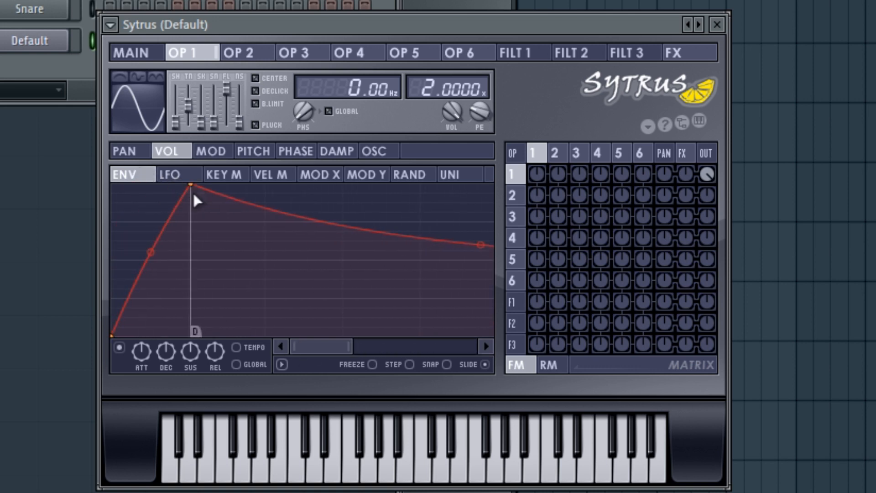
scroll(197, 191, down, 6)
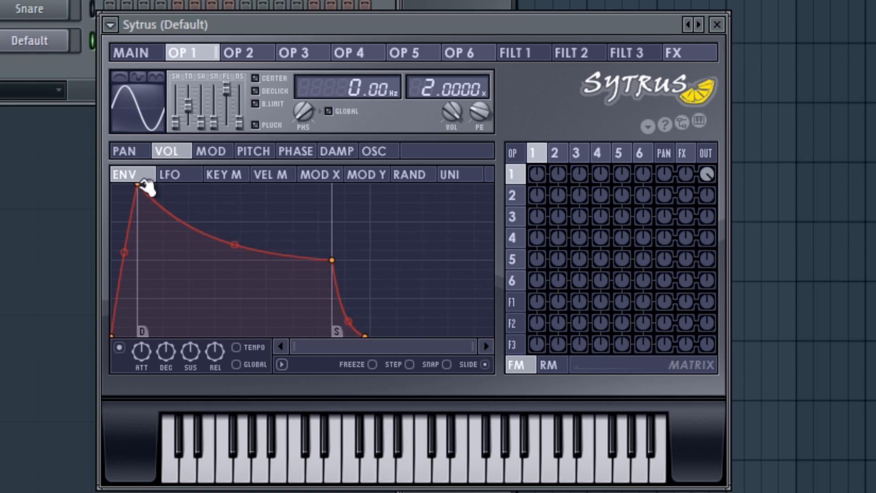
drag(137, 184, 122, 184)
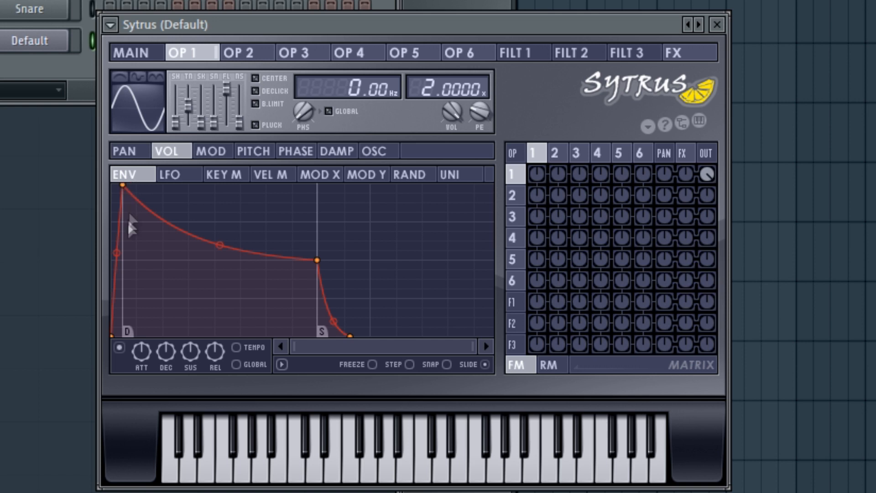
drag(117, 260, 116, 189)
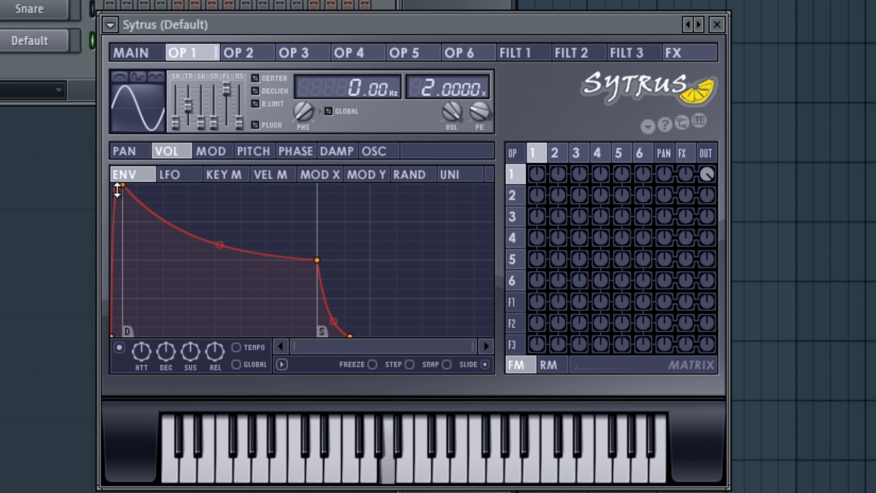
drag(117, 189, 136, 357)
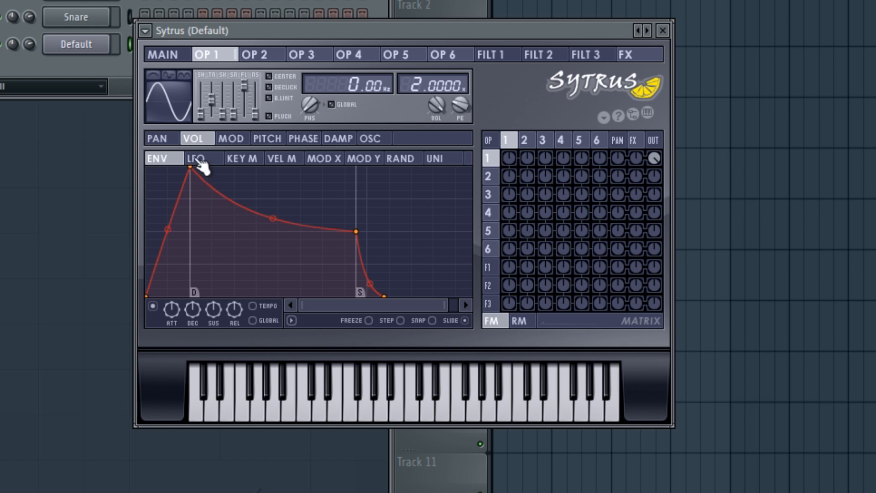
Lower the attack peak of operator 1's volume envelope, raise the sustain point near maximum, and bend the segment between them slightly downward
drag(190, 167, 189, 202)
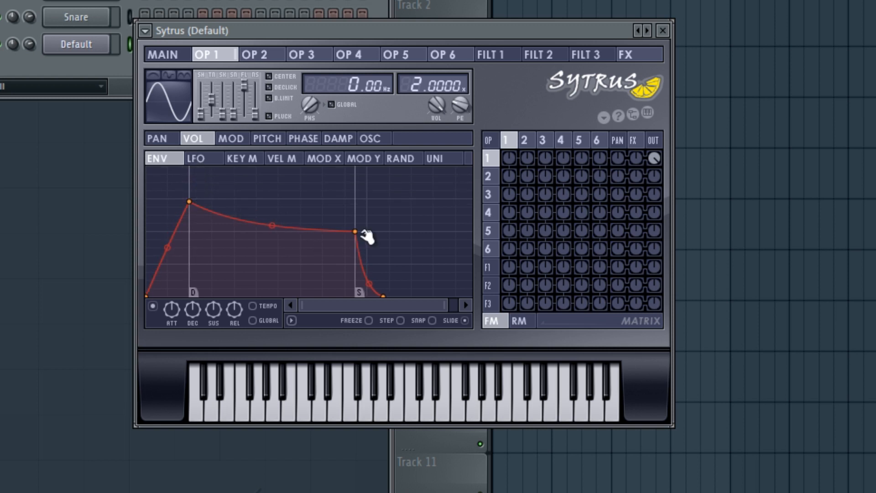
drag(359, 232, 369, 179)
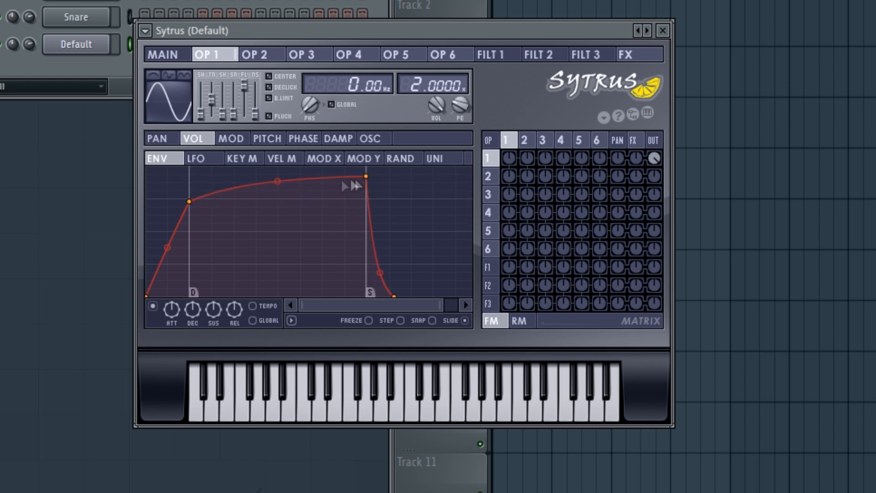
drag(280, 177, 277, 194)
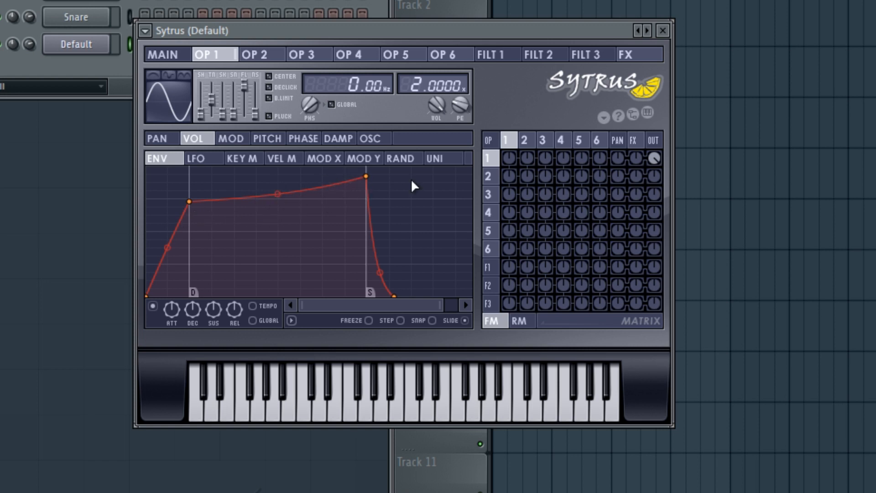
Lower the envelope's decay point to about a quarter of full level and bend the decay segment to rise only near its end
drag(189, 201, 192, 262)
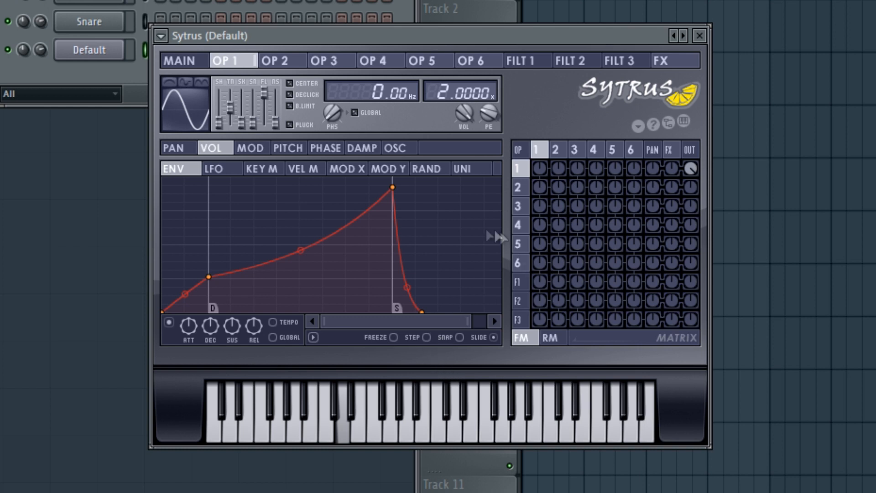
drag(301, 250, 301, 276)
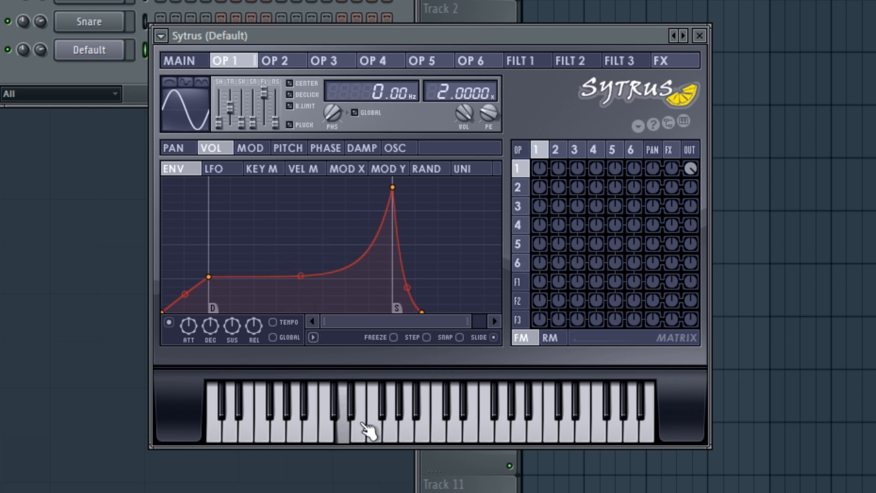
mouse_move(303, 274)
mouse_down()
mouse_move(299, 256)
mouse_move(301, 276)
mouse_up()
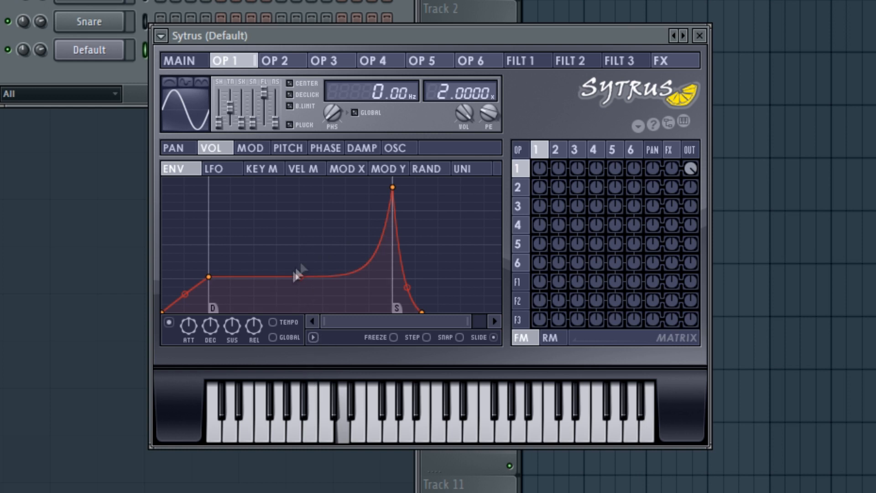
Move the envelope's sustain point further out at full level and lengthen the release
drag(393, 187, 463, 179)
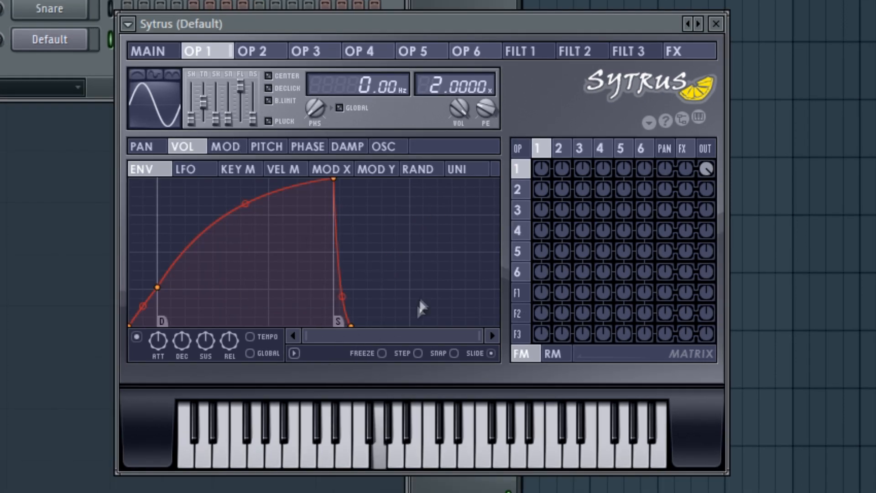
drag(351, 326, 379, 338)
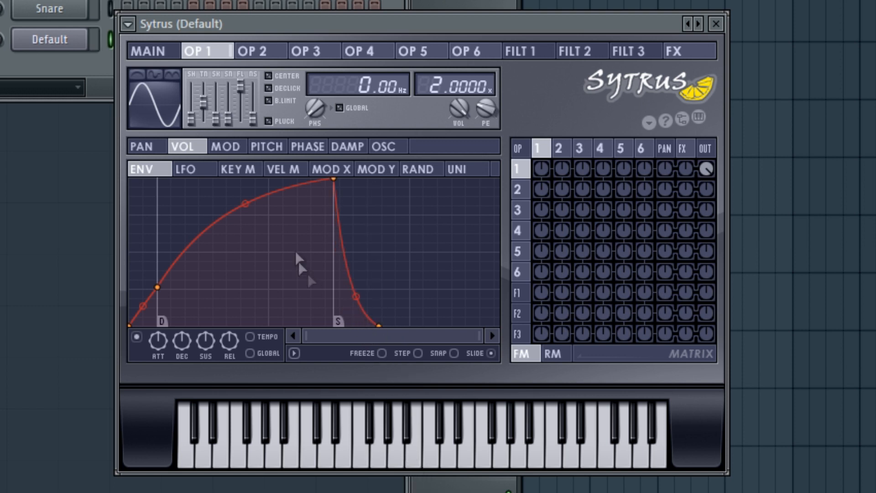
Set the unison order to 4 in the main settings and play a few test notes
click(147, 51)
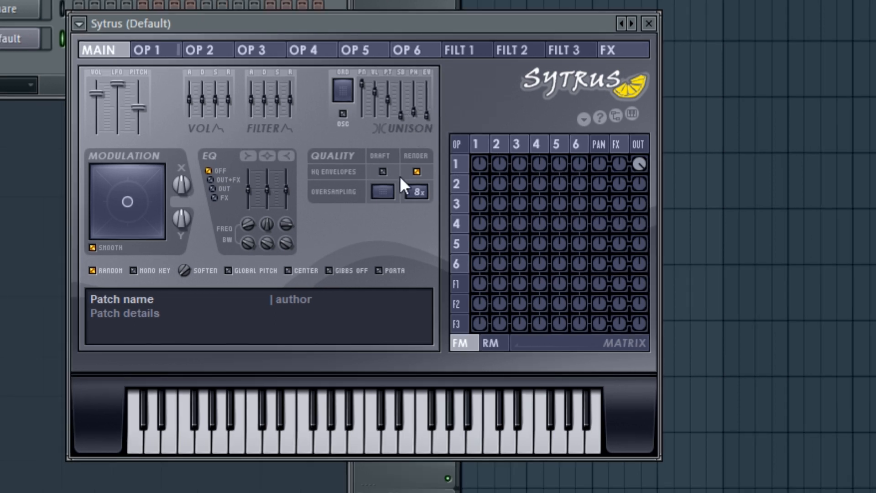
key(v)
key(v)
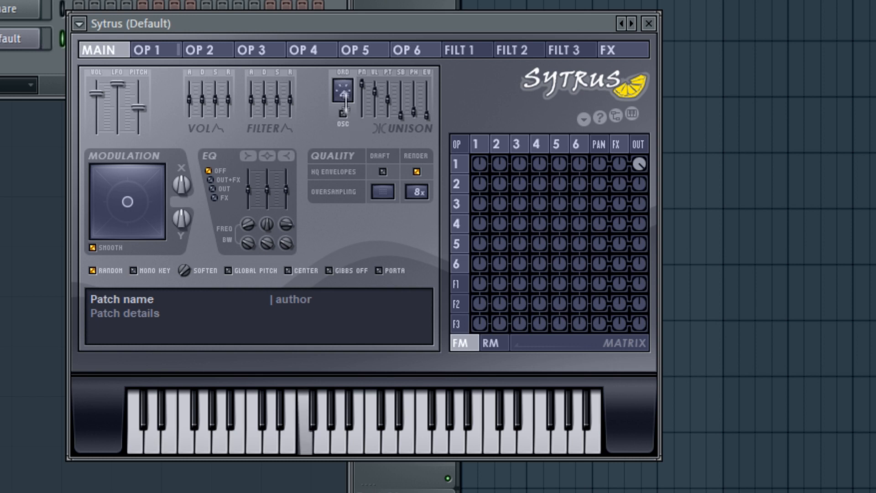
key(n)
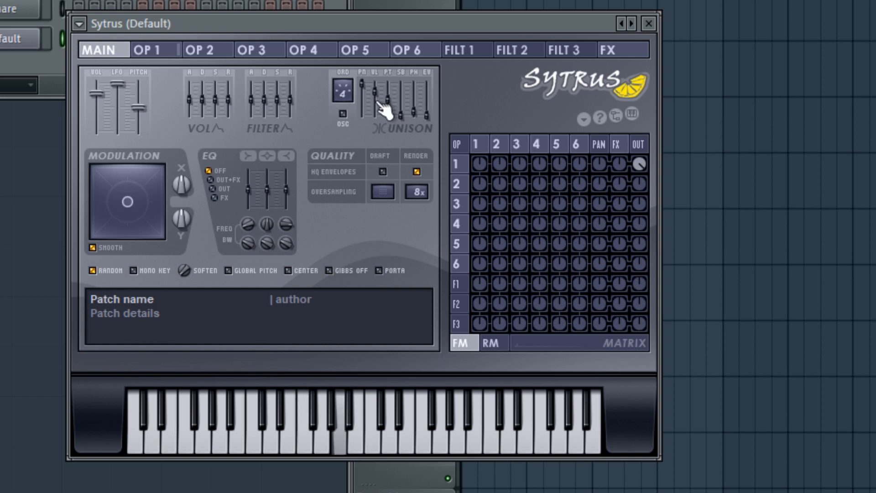
key(x)
Reduce the unison order to 2 and play a few notes to compare the sound
drag(339, 86, 338, 92)
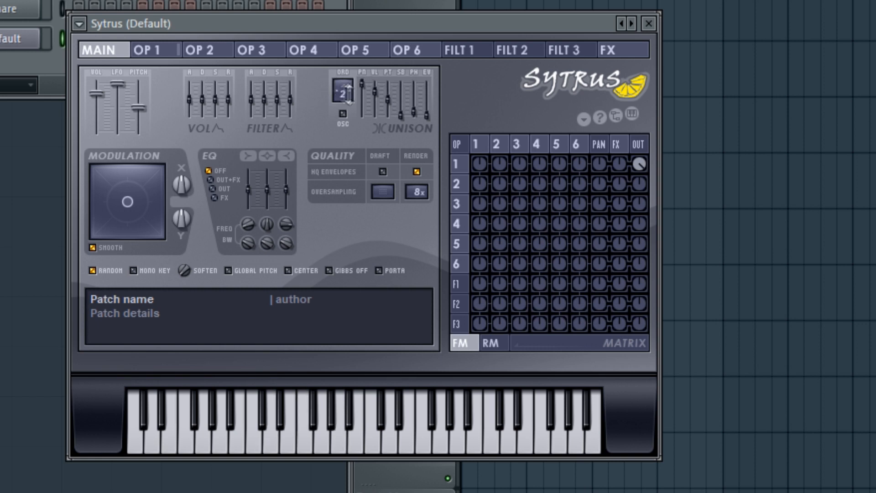
key(n)
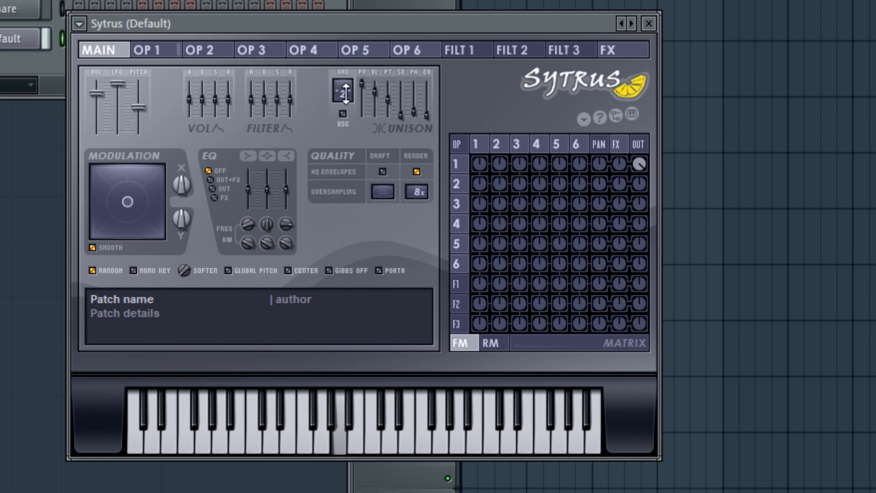
key(x)
key(c)
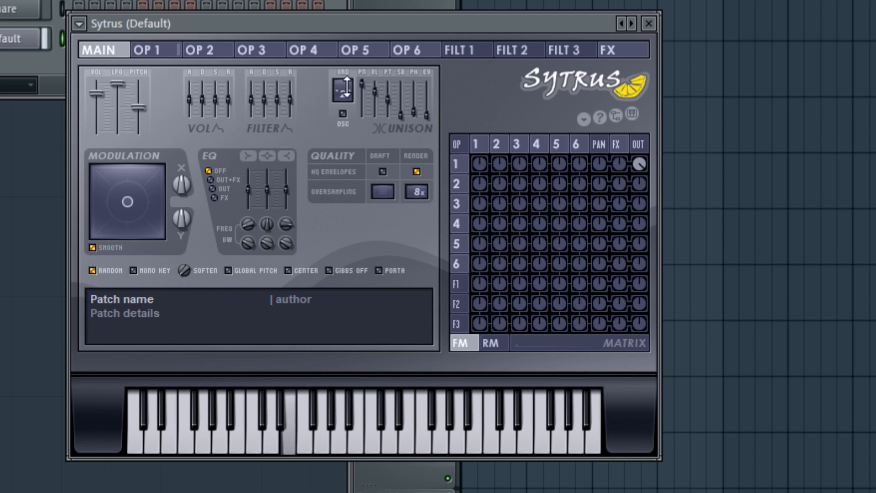
key(b)
Set the unison order to 3 and play several test notes with it
drag(339, 85, 339, 81)
key(x)
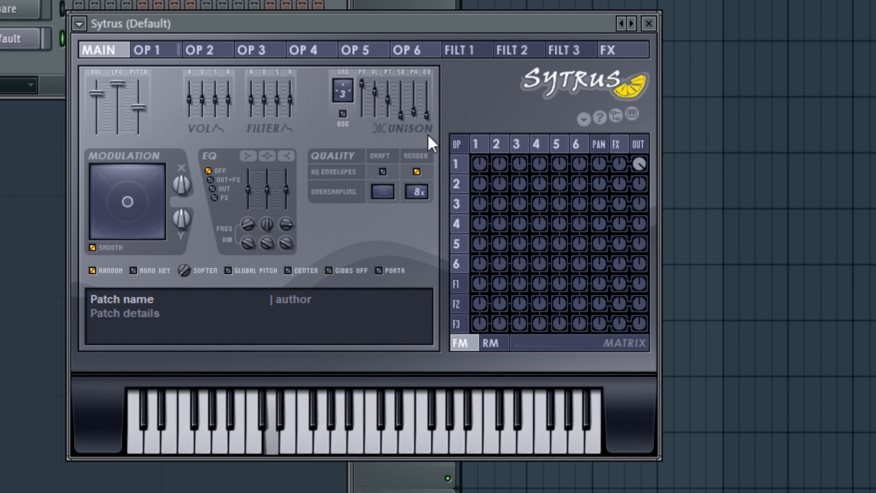
key(c)
key(b)
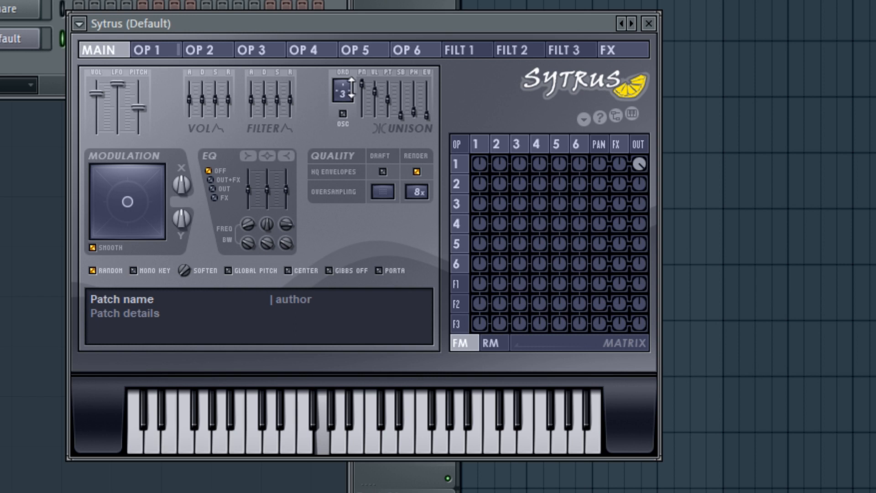
key(c)
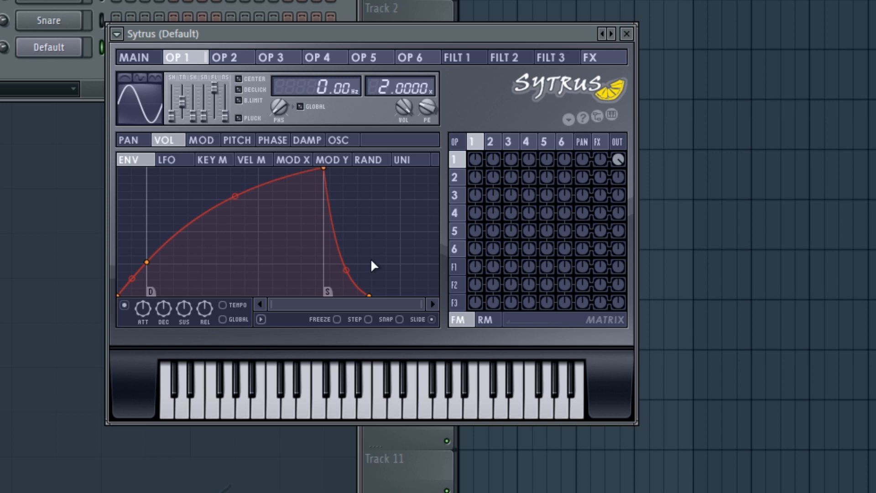
Try raising operator 1's SH shape setting while playing the same test note repeatedly
key(m)
key(b)
key(v)
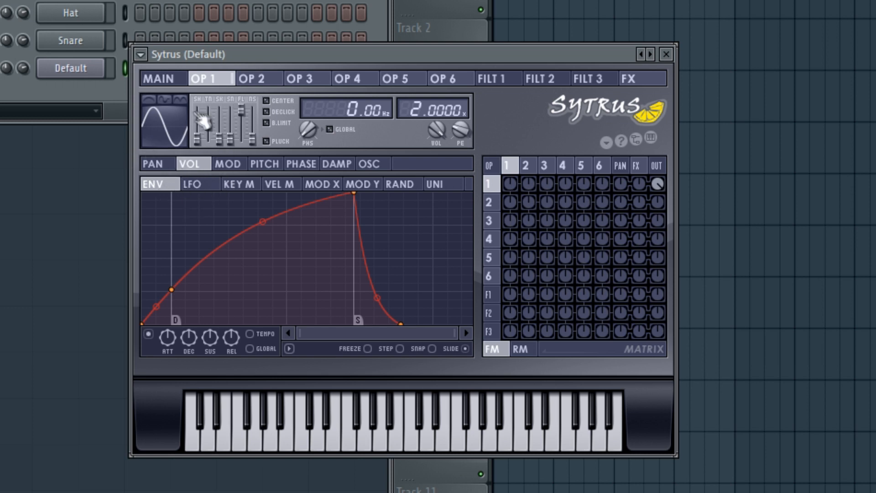
key(m)
key(m)
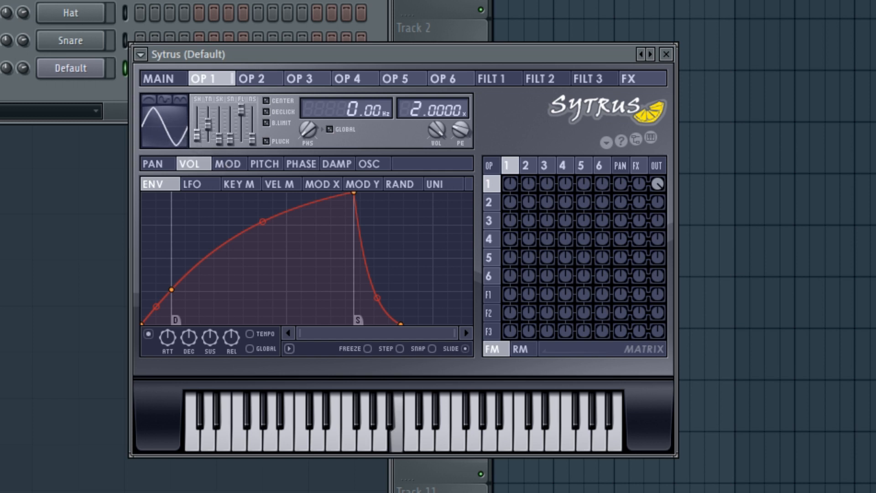
key(m)
drag(197, 132, 197, 110)
key(m)
key(m)
key(m)
key(m)
key(m)
key(m)
Try the SK skew on operator 1 with test notes and reshape its sine into a rounded, square-like waveform
drag(219, 138, 204, 124)
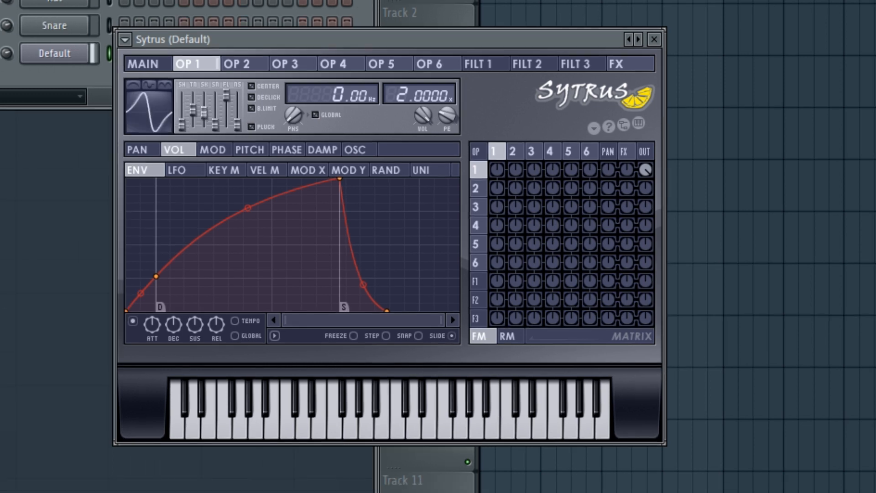
key(m)
key(m)
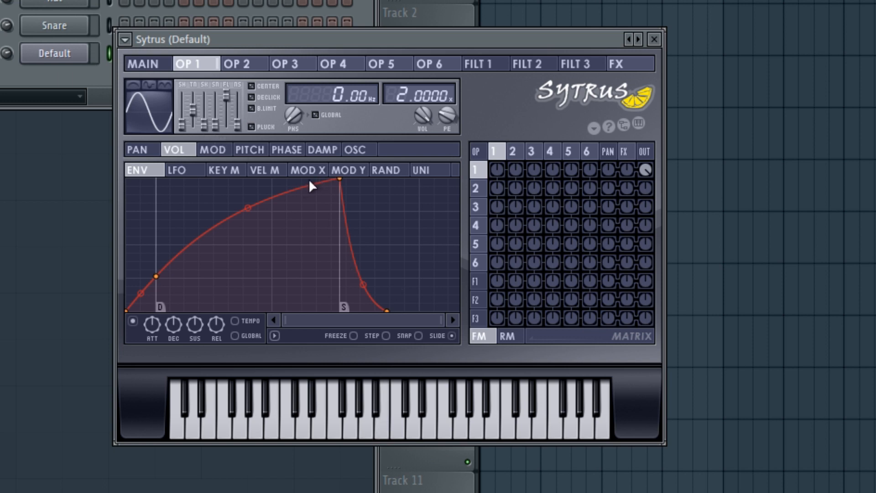
drag(183, 124, 197, 107)
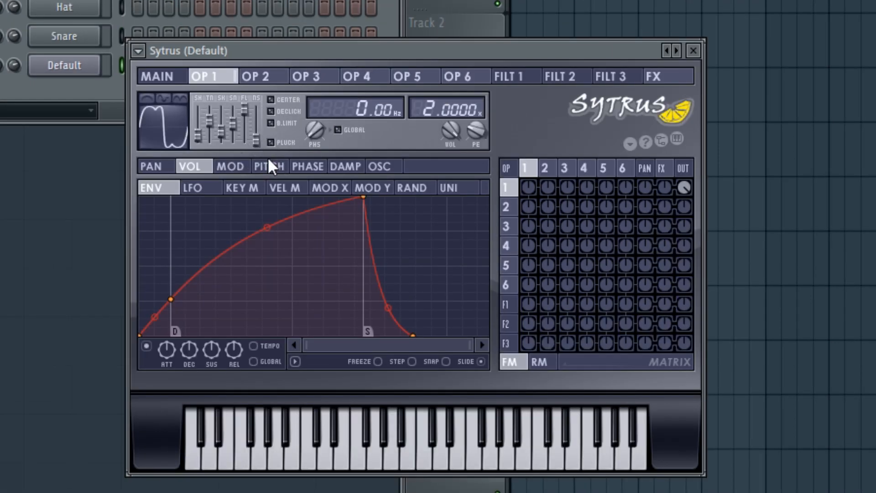
Enable operator 1's pitch envelope, level its start and release points at the centre line, and set the attack peak to maximum
click(237, 142)
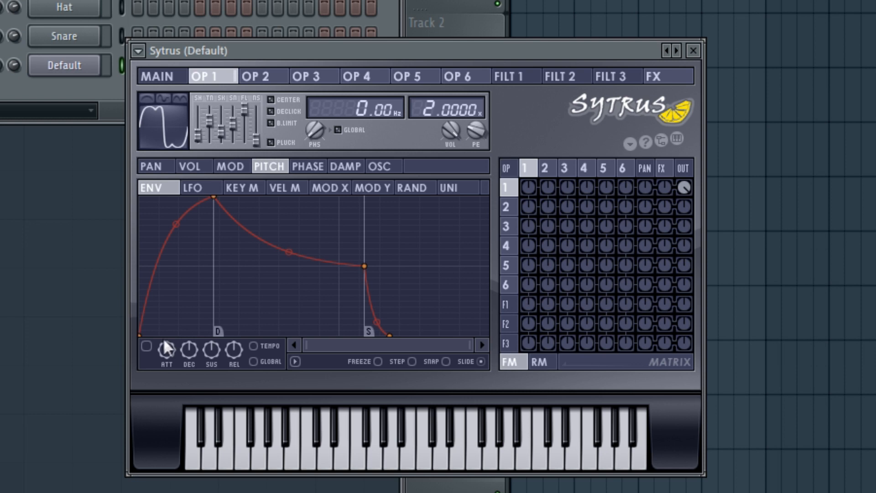
click(147, 346)
drag(143, 335, 135, 266)
drag(213, 197, 215, 265)
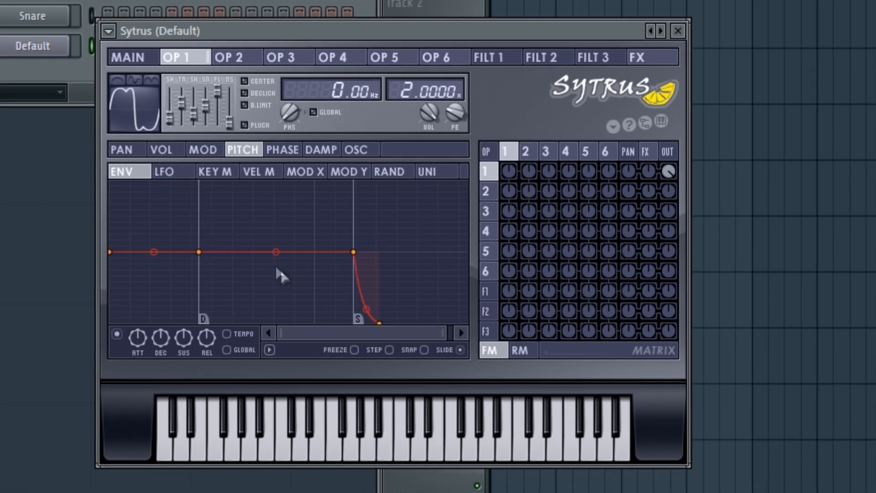
drag(381, 322, 384, 252)
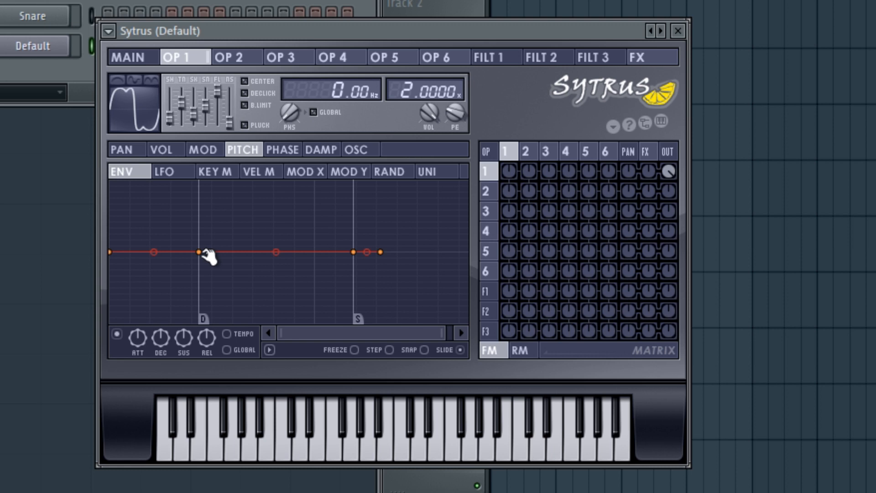
drag(208, 255, 223, 169)
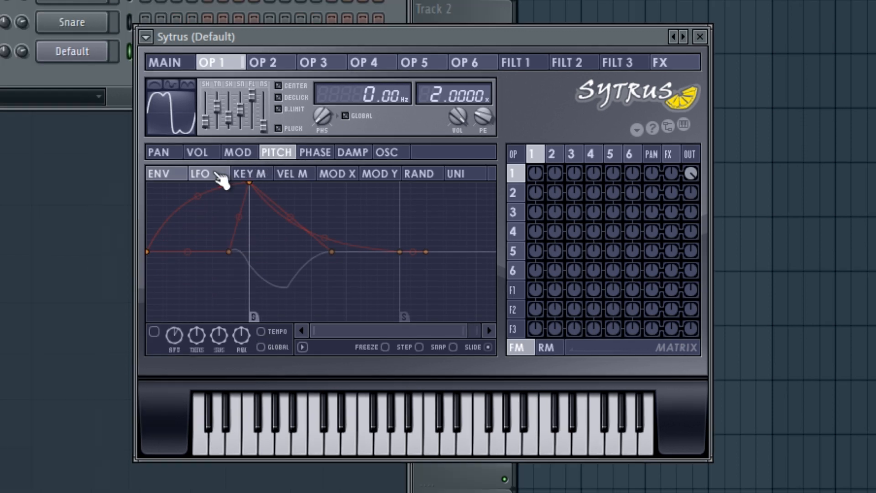
Delete the extra points from operator 1's pitch LFO envelope, leaving only the start point on the centre line
click(171, 171)
right_click(250, 183)
click(274, 215)
right_click(333, 251)
click(361, 285)
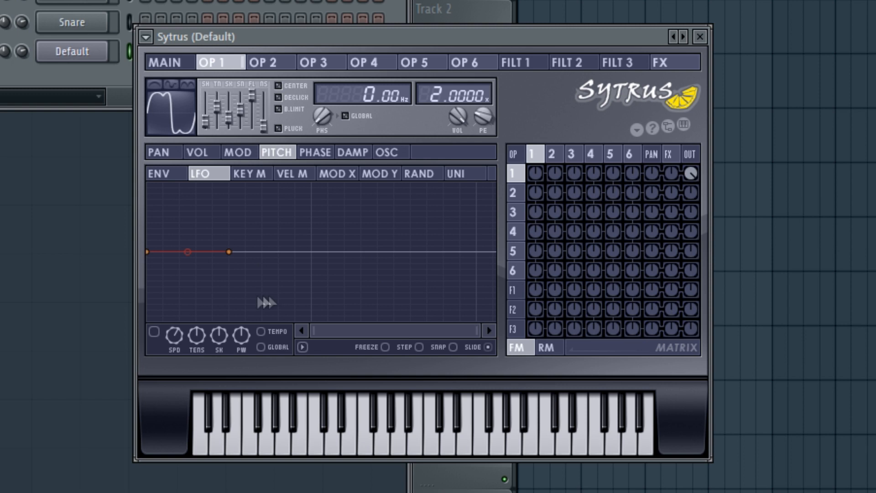
right_click(229, 252)
click(263, 279)
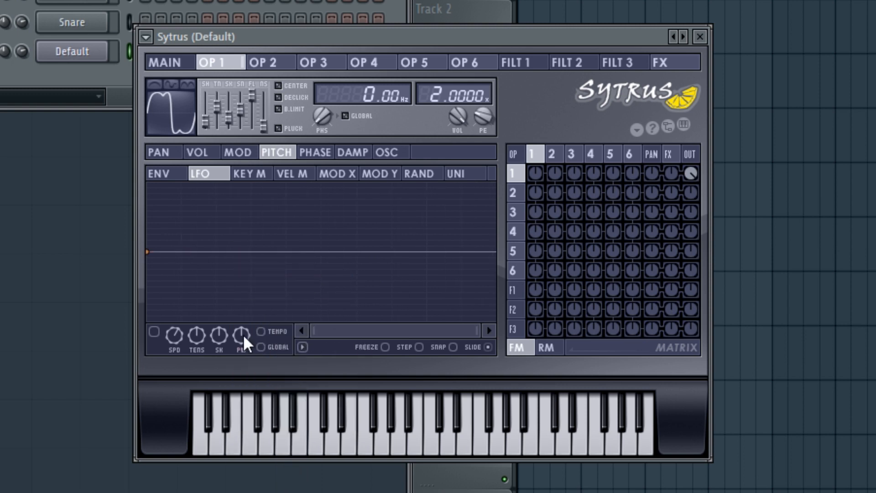
Enable operator 1's pitch LFO, raise its amount to about half, and turn on snapping and tempo sync
click(264, 333)
click(261, 332)
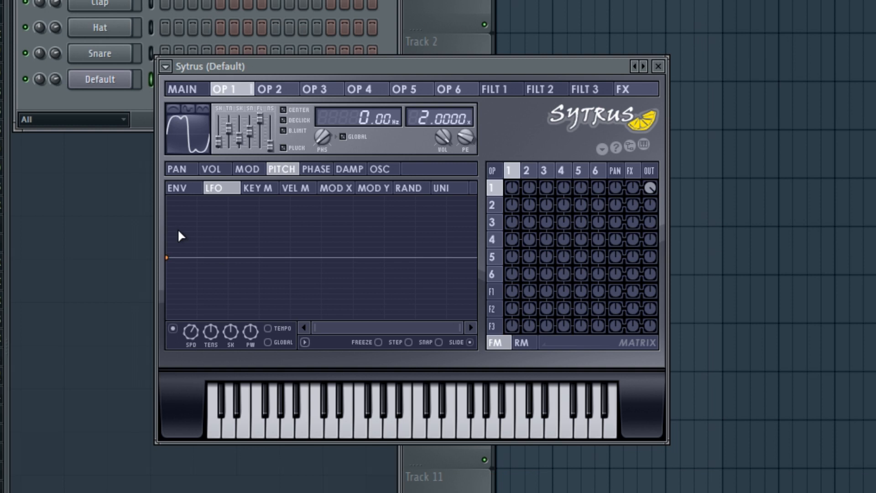
drag(168, 257, 173, 225)
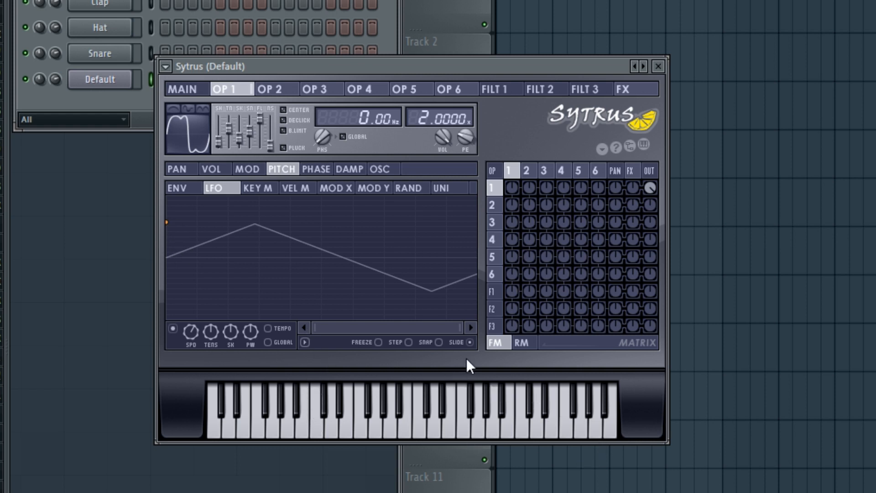
click(438, 342)
click(269, 329)
Shift the pitch LFO's phase so it starts at its peak, and raise its speed to four cycles across the graph
mouse_move(174, 223)
mouse_down()
mouse_move(205, 221)
mouse_move(382, 269)
mouse_move(423, 269)
mouse_up()
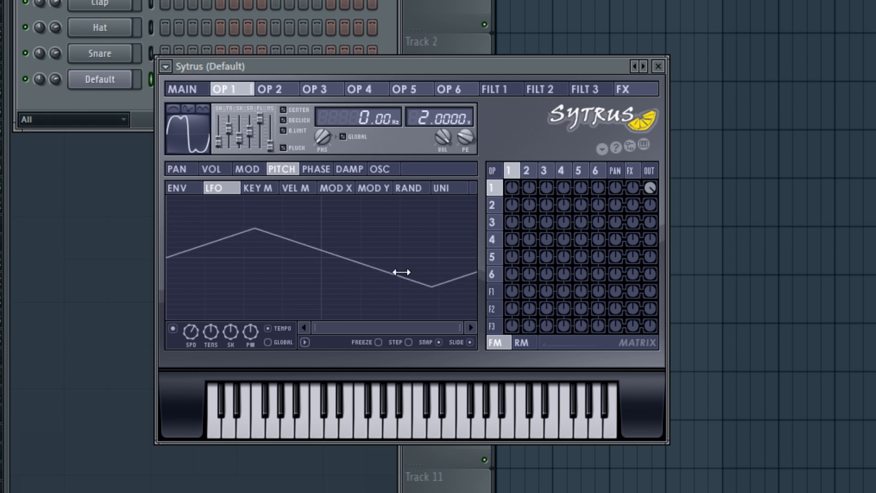
drag(195, 338, 196, 333)
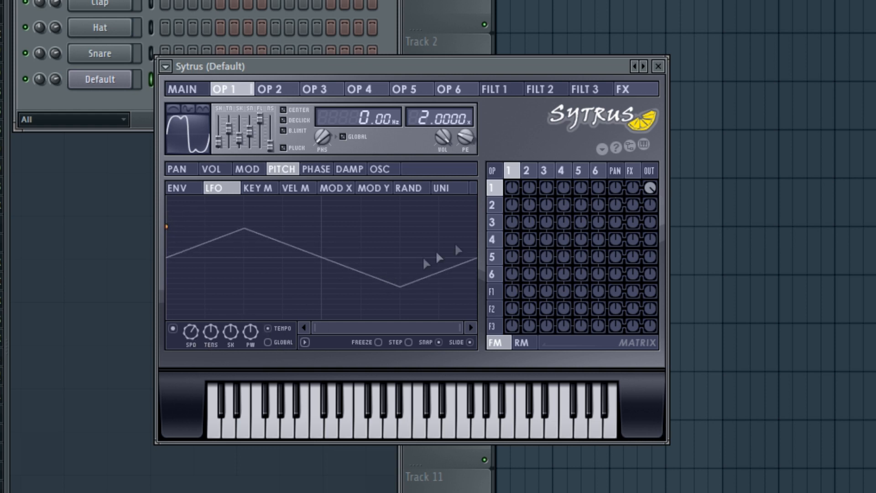
drag(423, 250, 356, 275)
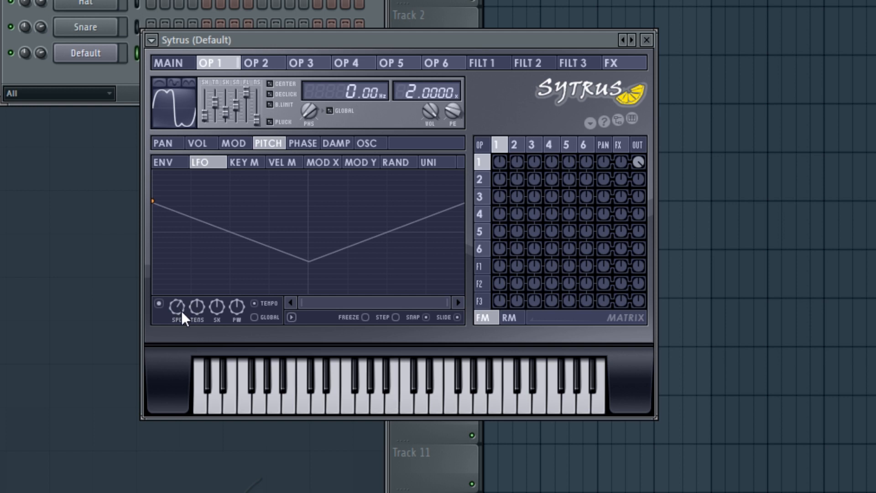
drag(180, 310, 180, 288)
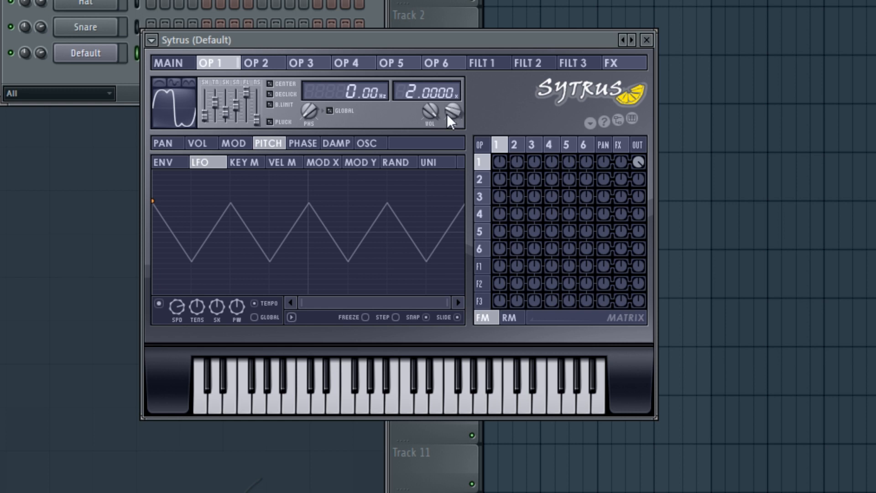
Turn up operator 1's PE amount, play test notes, and raise the pitch LFO amount to maximum
drag(448, 116, 448, 100)
key(m)
key(m)
key(m)
key(m)
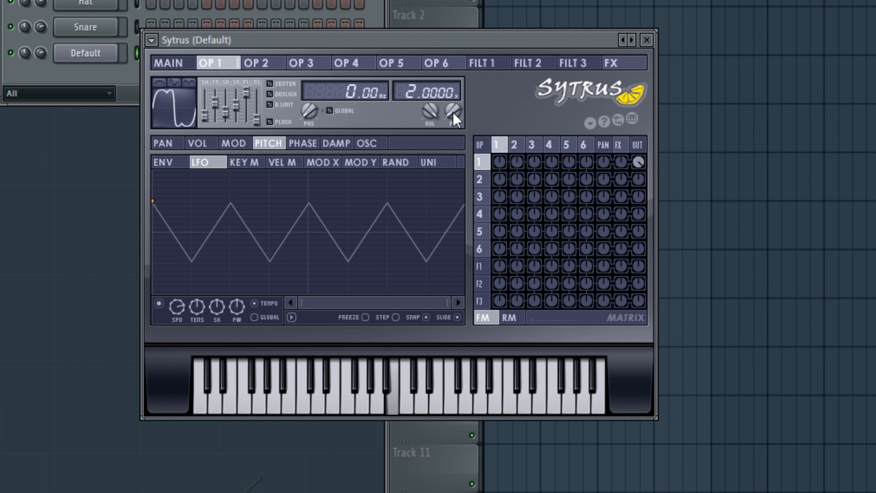
key(m)
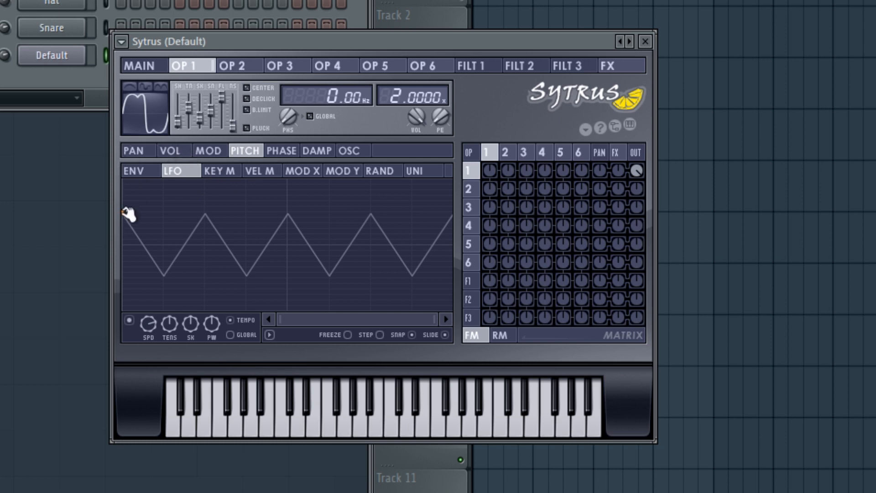
drag(129, 215, 129, 165)
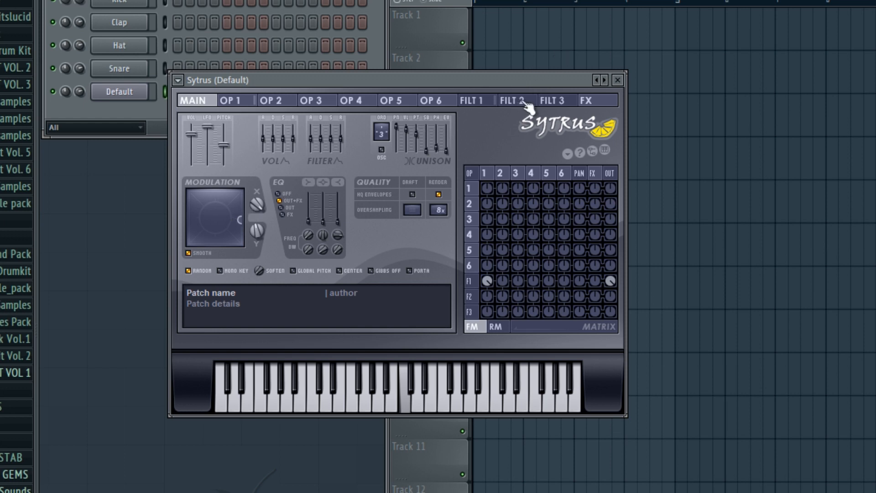
Lower the end point of filter 1's cutoff Mod X curve to about half level
click(473, 100)
drag(456, 222, 456, 251)
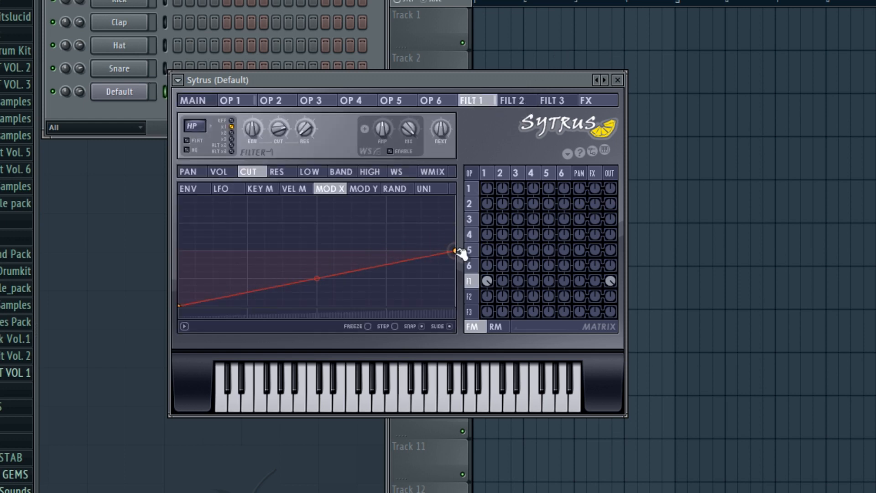
Examine the main modulation pad, filter 1's cutoff Mod X curve, and operator 1's Mod X, Mod Y and velocity modulation graphs
click(229, 100)
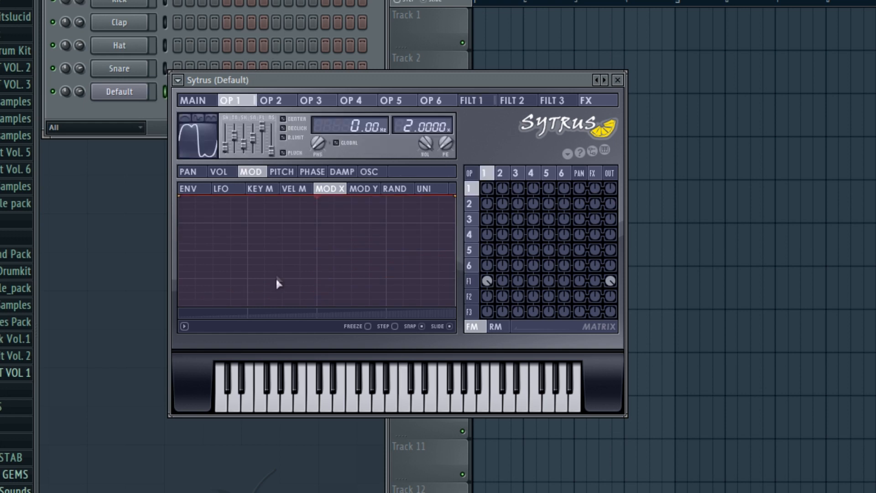
click(193, 101)
mouse_move(239, 223)
mouse_down()
mouse_move(192, 219)
mouse_move(234, 221)
mouse_up()
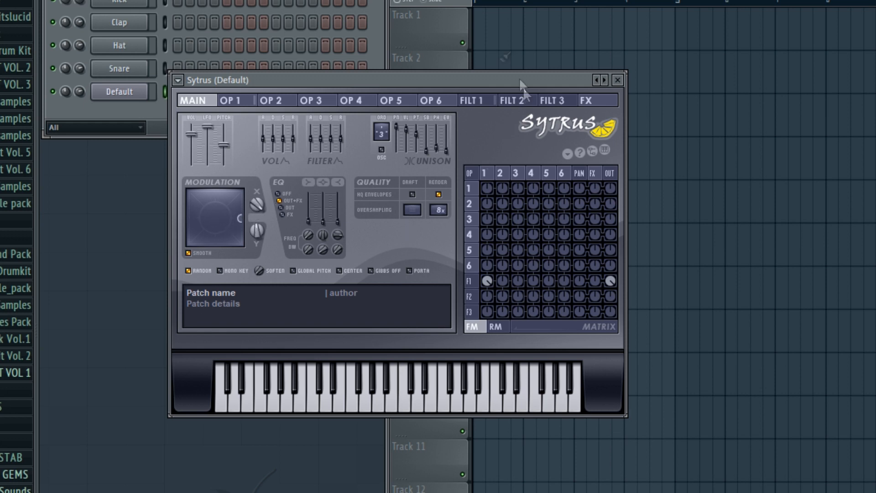
click(477, 102)
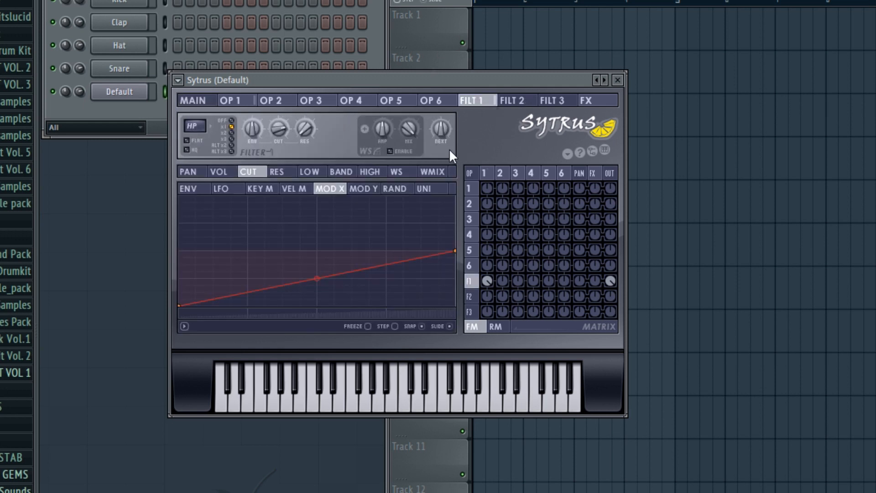
click(231, 100)
click(368, 191)
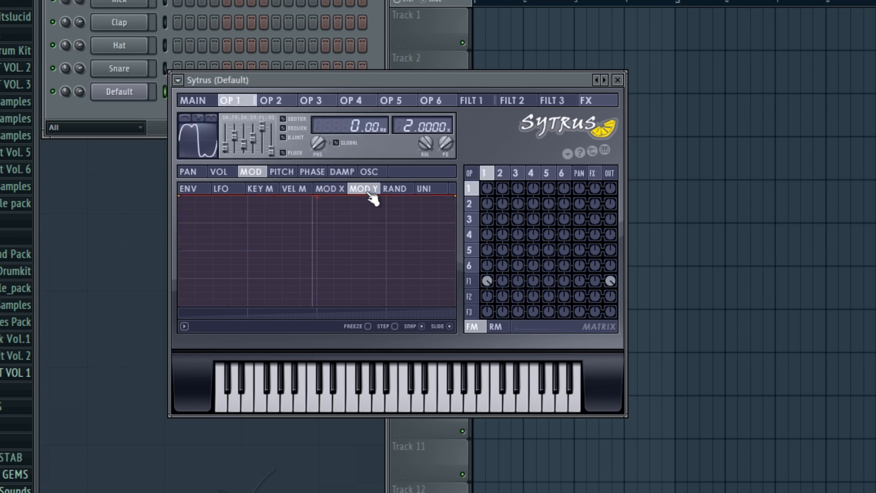
click(297, 191)
click(223, 172)
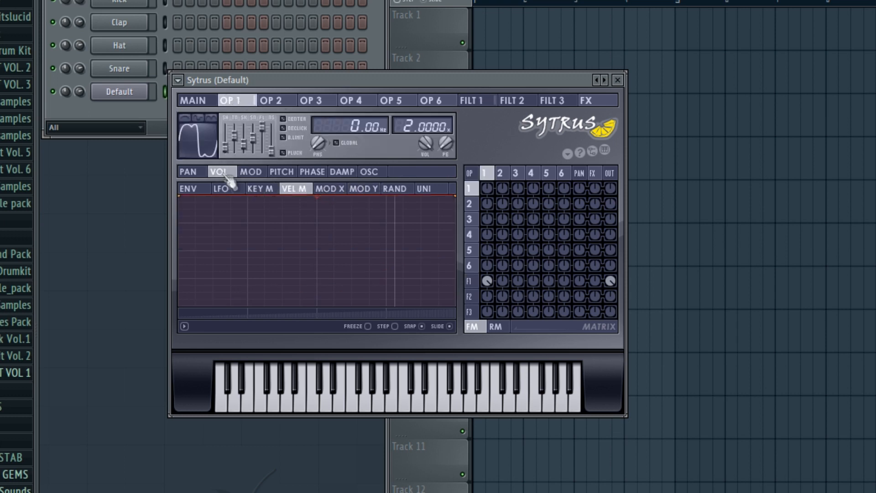
View operator 1's volume Mod X and Mod Y graphs, and open its pitch modulation
click(345, 191)
click(368, 192)
click(335, 192)
click(281, 172)
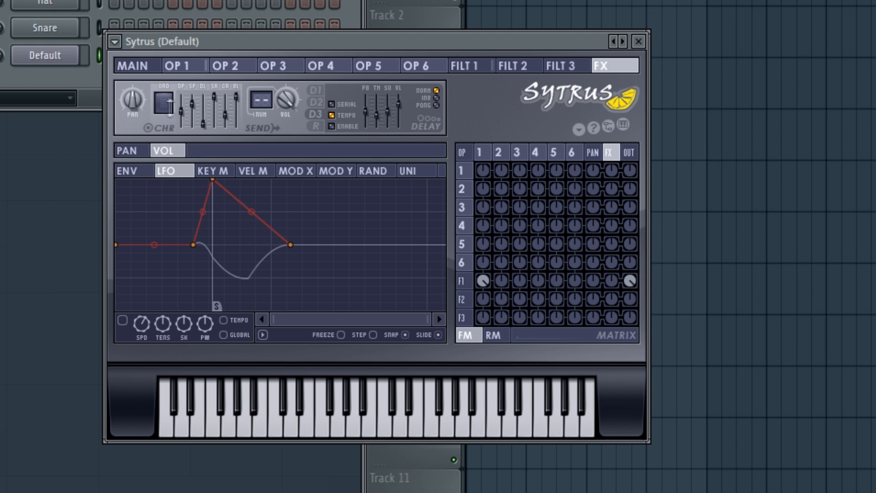
Try out the chorus order setting on the FX page while playing test notes
key(z)
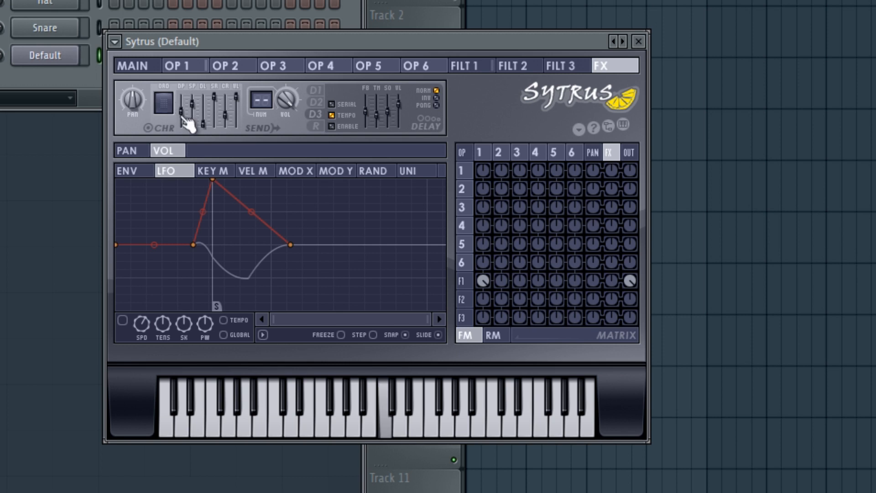
key(n)
key(v)
mouse_move(167, 106)
mouse_down()
mouse_move(168, 90)
mouse_move(165, 111)
mouse_up()
key(q)
key(b)
key(z)
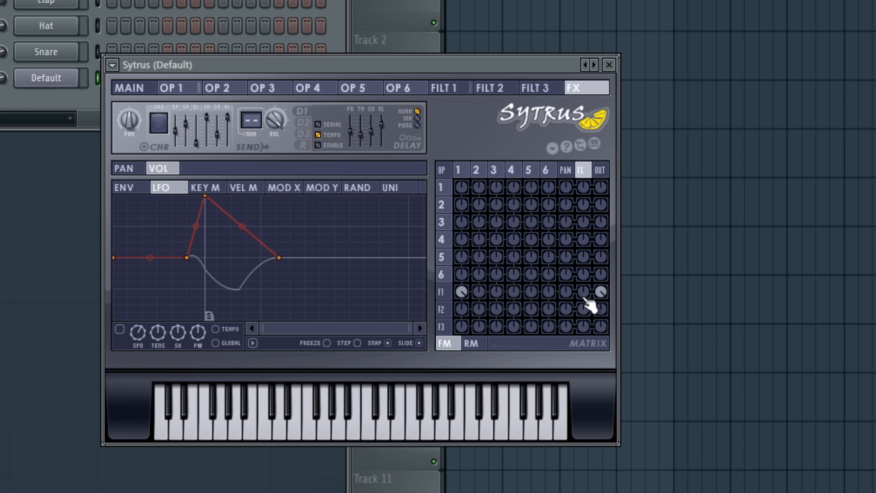
Send filter 1 to the FX unit in the matrix and enable the reverb
drag(585, 297, 621, 29)
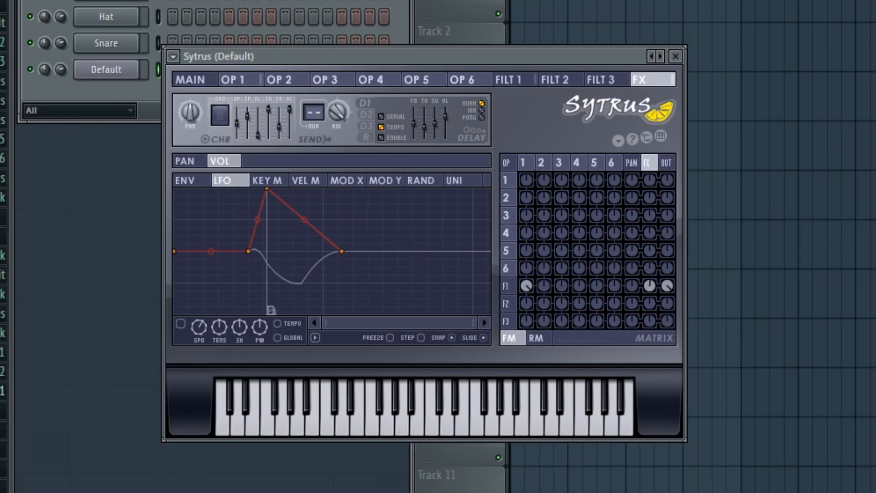
click(365, 137)
click(406, 138)
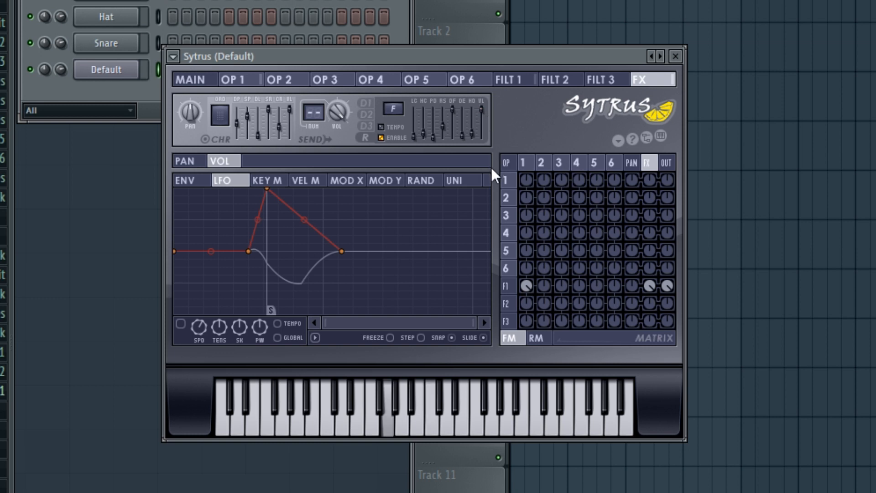
Lower the reverb volume to about half and play test notes
drag(481, 110, 480, 115)
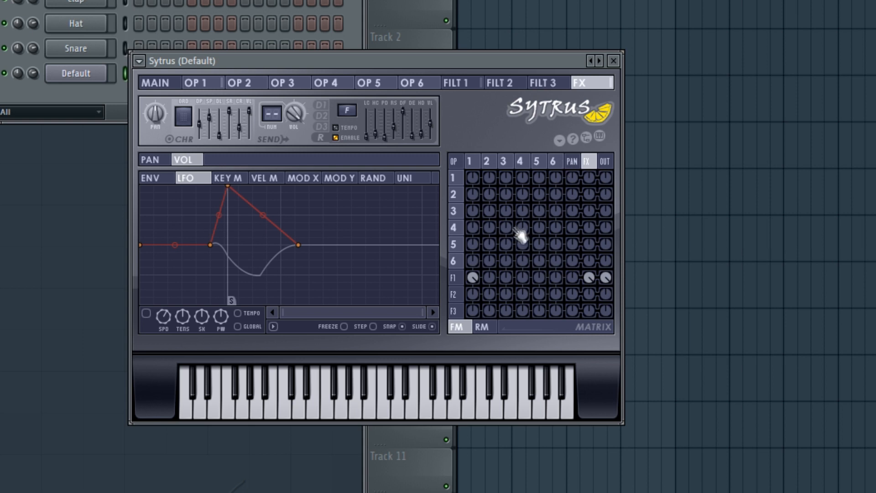
click(327, 401)
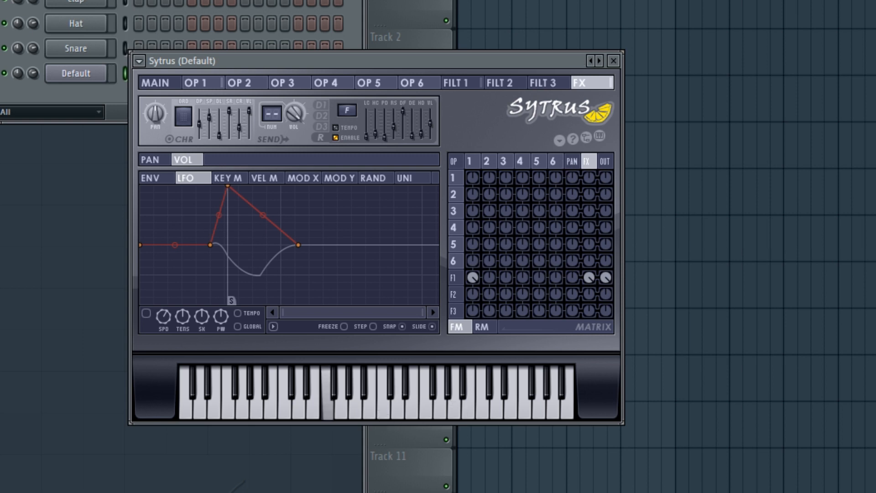
key(z)
key(x)
key(n)
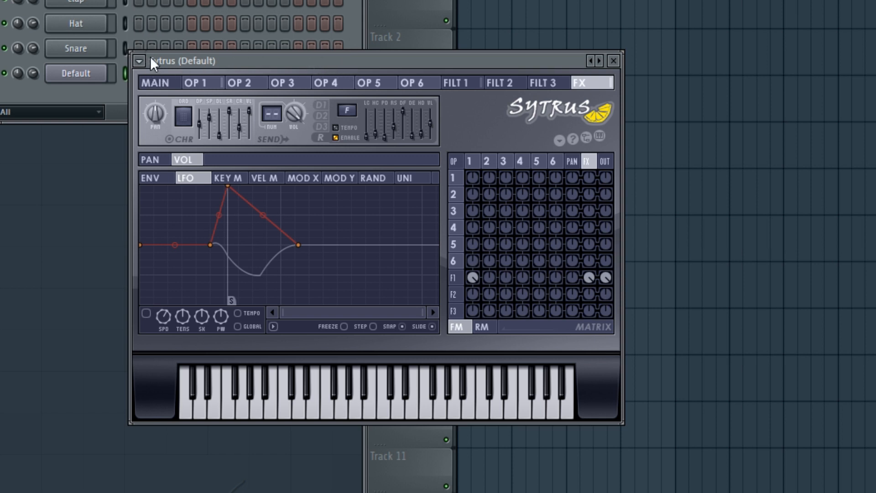
Save the current sound as a Sytrus preset named "Crappy synth"
click(139, 61)
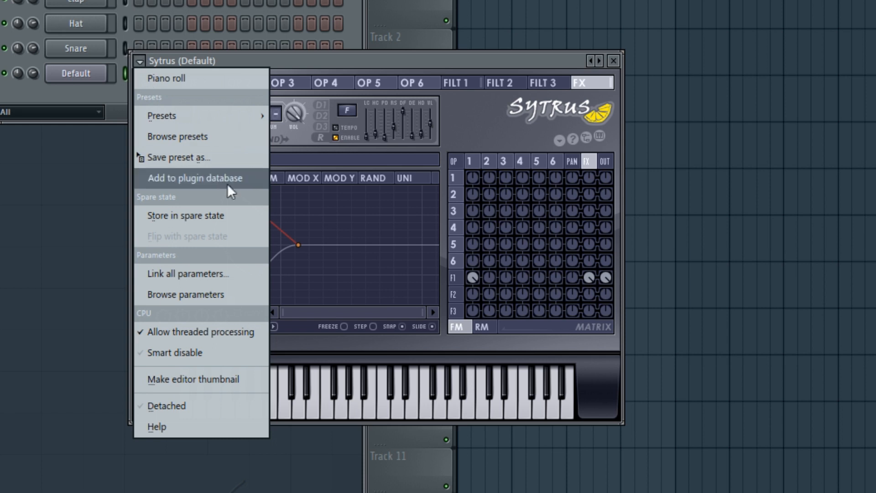
click(204, 156)
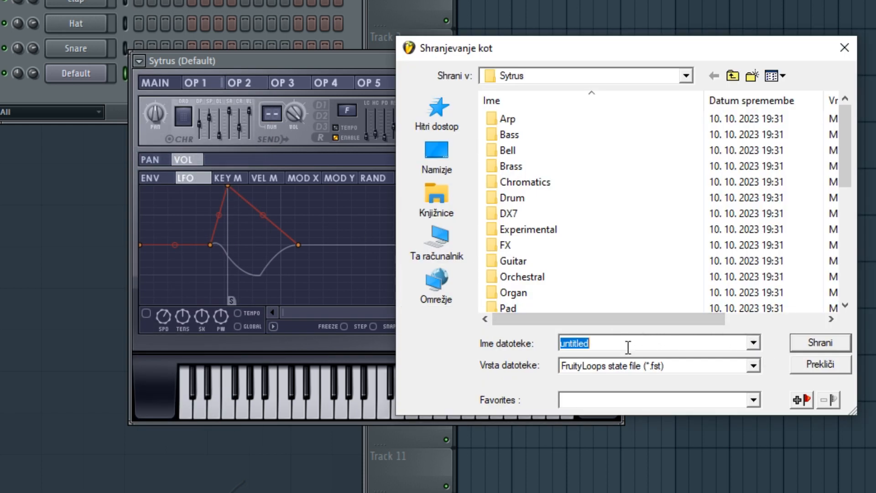
text(Crappy synth)
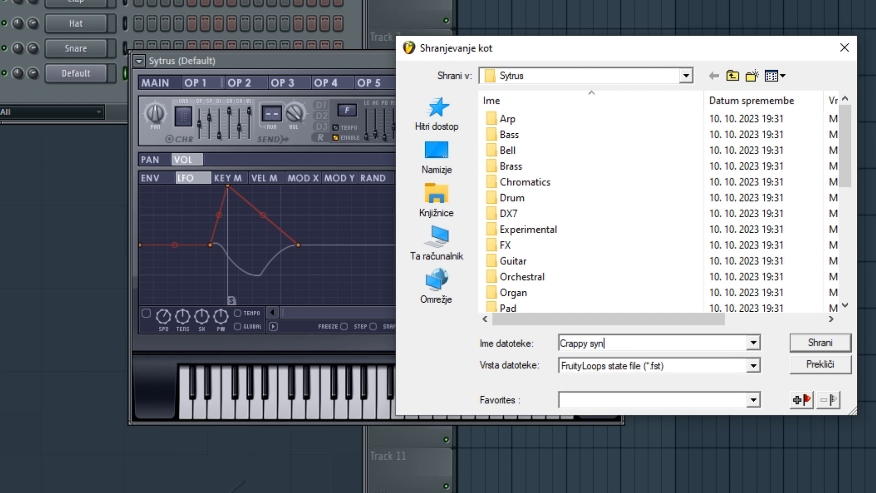
click(824, 344)
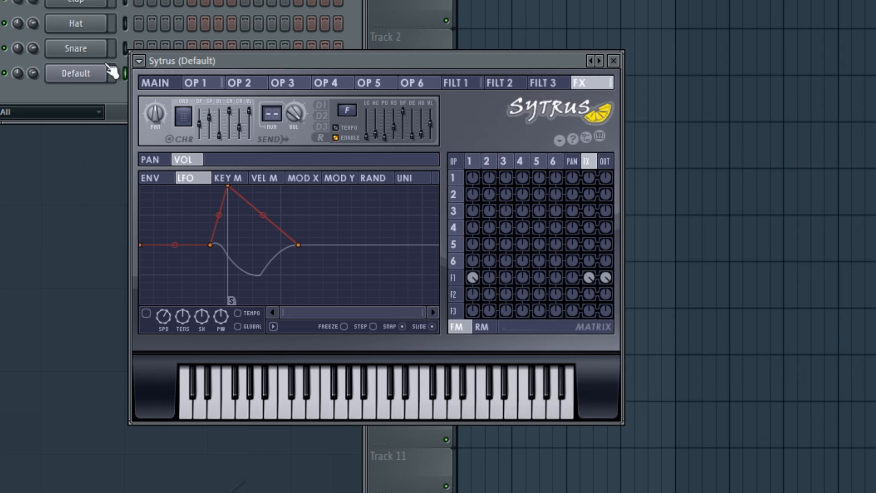
Load the Skeleton synth preset
click(138, 61)
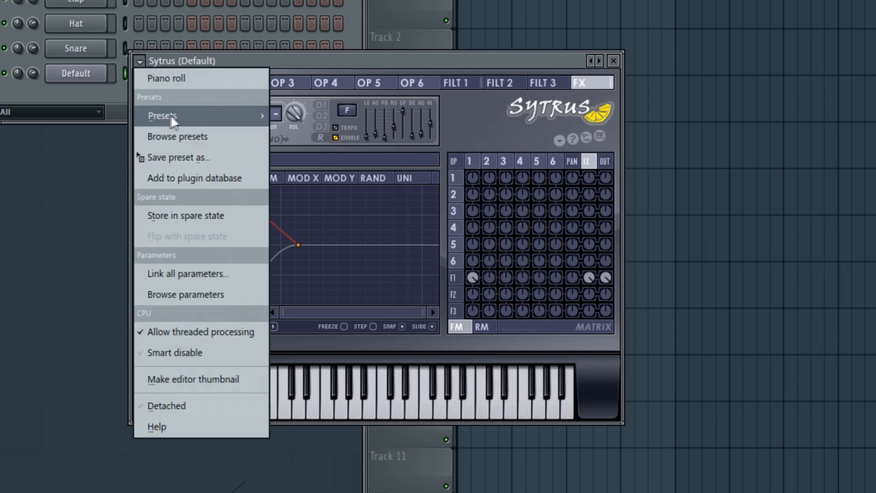
mouse_move(170, 114)
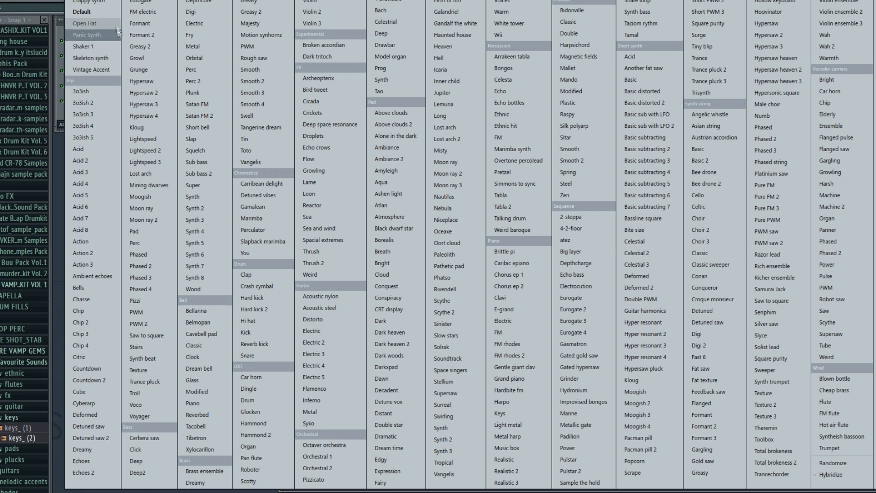
click(106, 4)
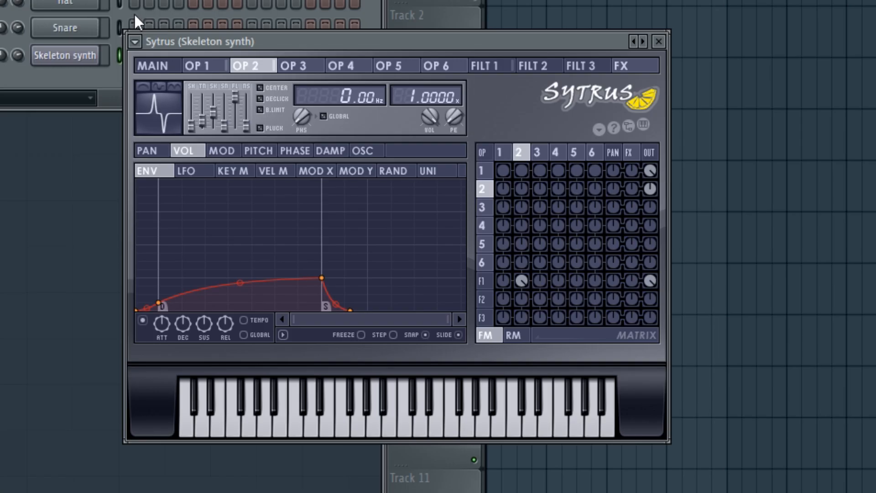
Load the Default preset and toggle the tempo option of operator 1's volume envelope
click(136, 41)
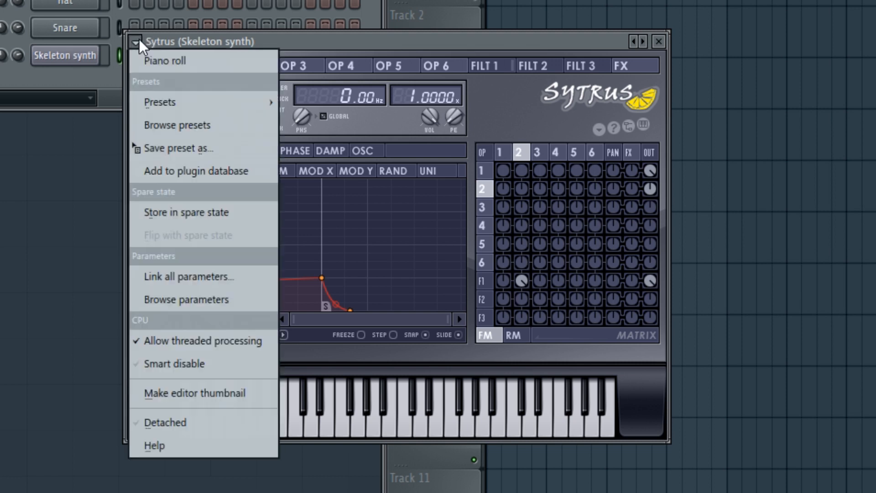
mouse_move(152, 102)
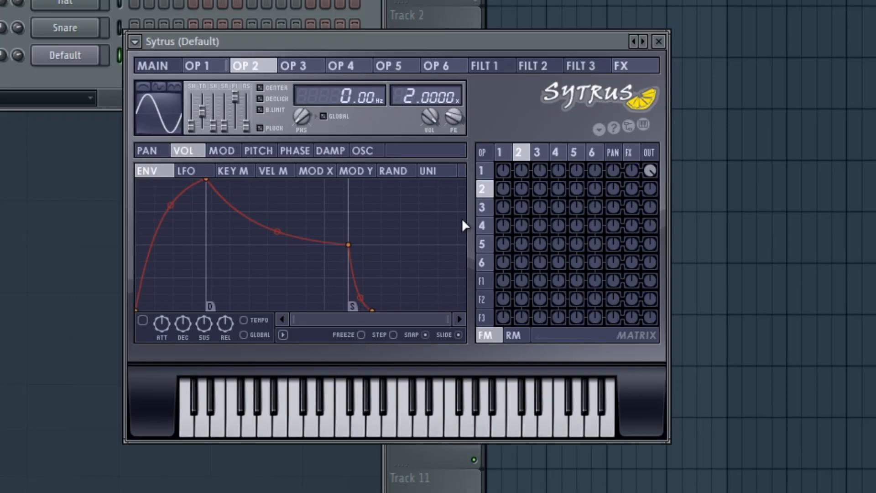
click(199, 65)
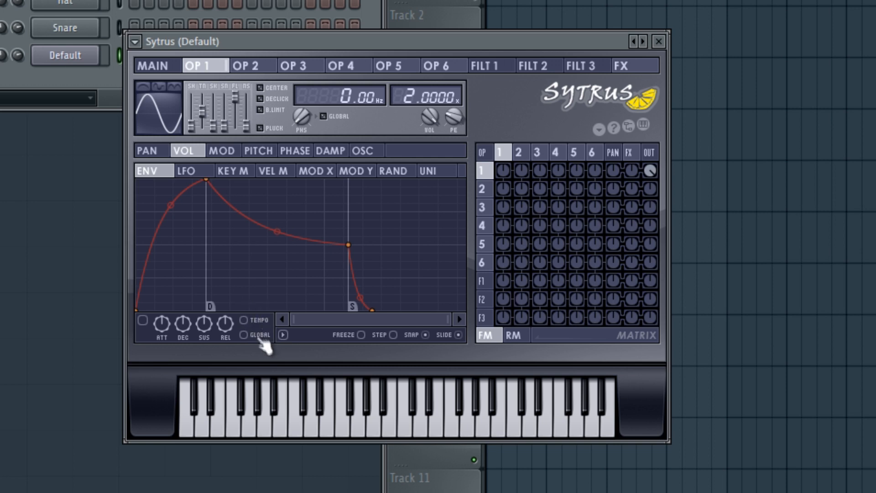
click(253, 320)
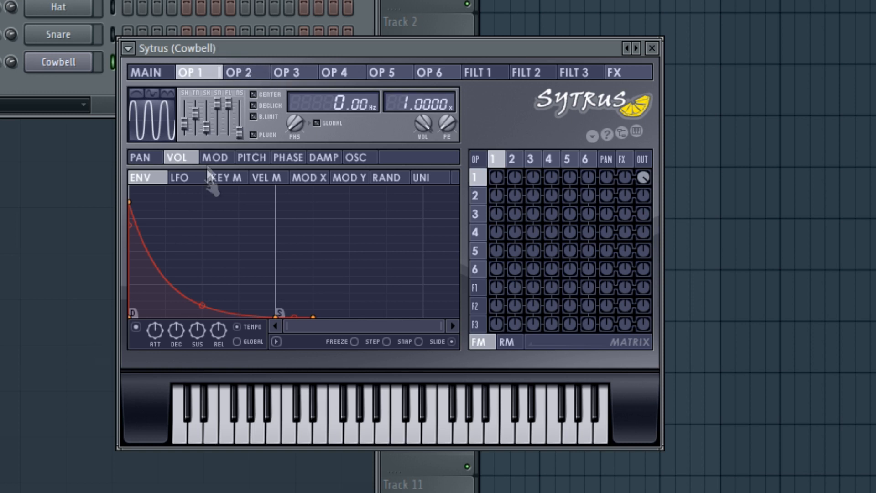
Examine the Cowbell preset's main settings and operator 1's volume envelope up close
click(166, 73)
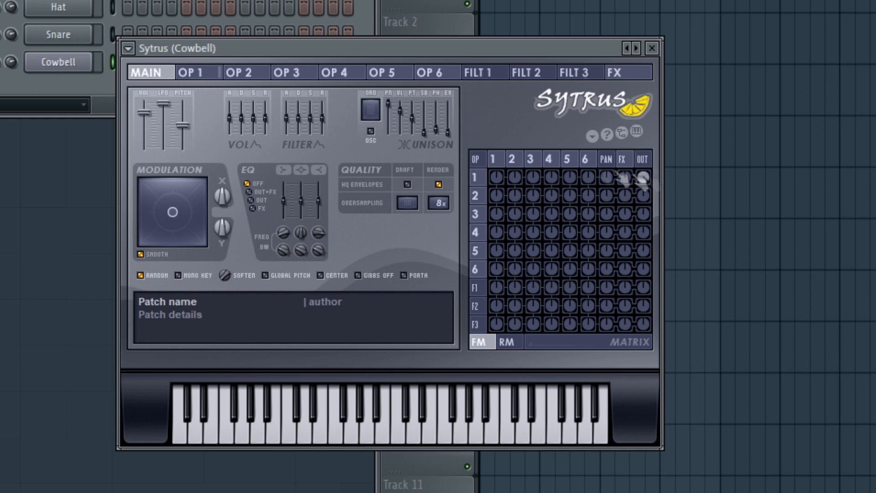
click(217, 74)
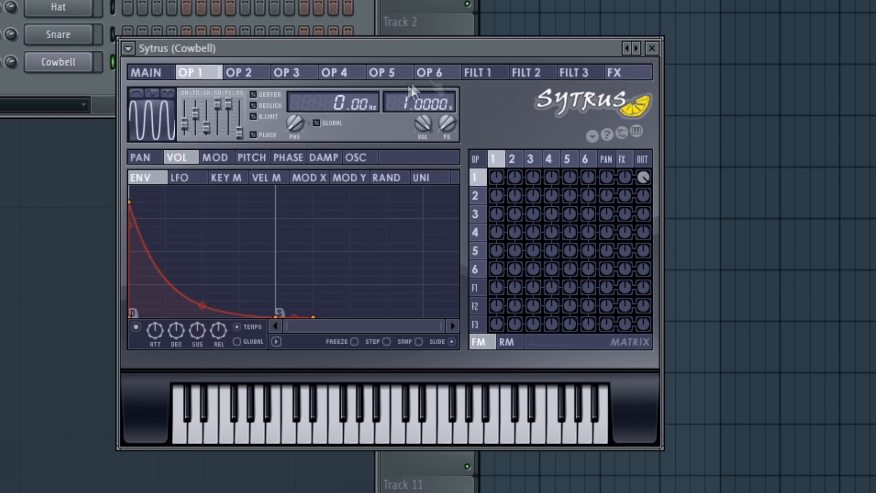
scroll(231, 297, up, 2)
drag(332, 325, 183, 351)
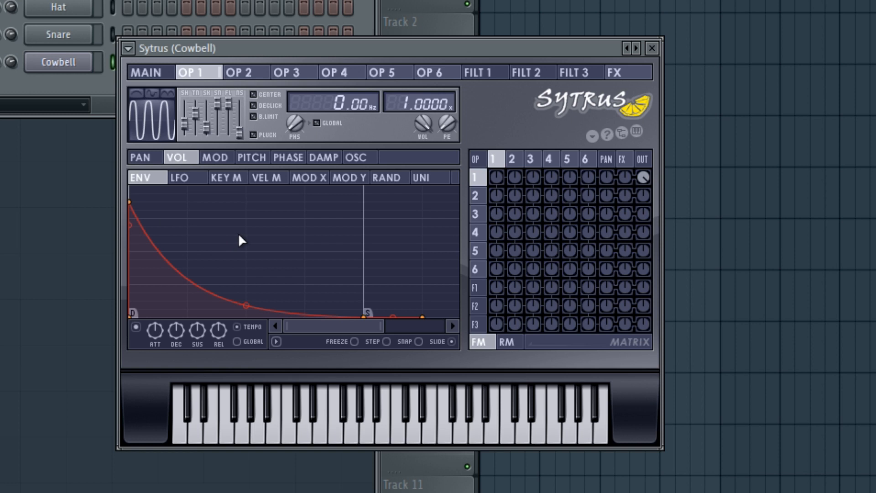
scroll(137, 203, up, 3)
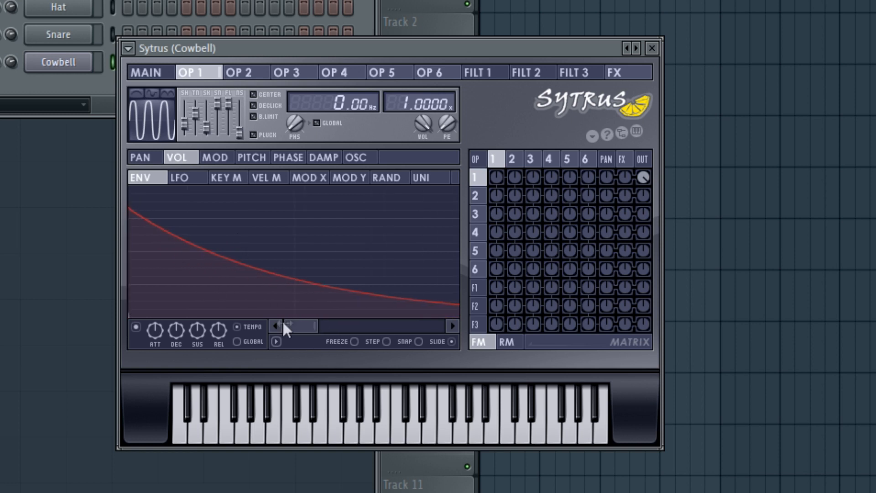
drag(299, 327, 297, 328)
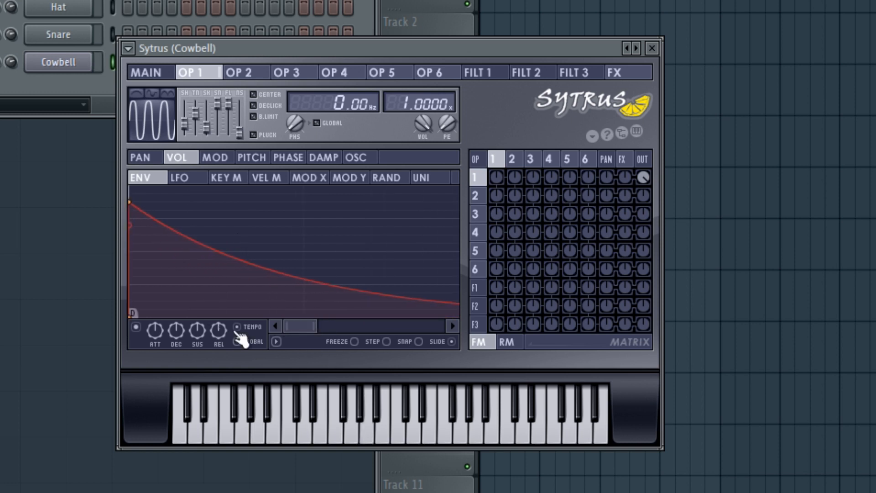
Move the peak of operator 1's volume envelope slightly later and up to full level, and lower its SH waveform slider
mouse_move(130, 202)
mouse_down()
mouse_move(253, 205)
mouse_move(145, 202)
mouse_up()
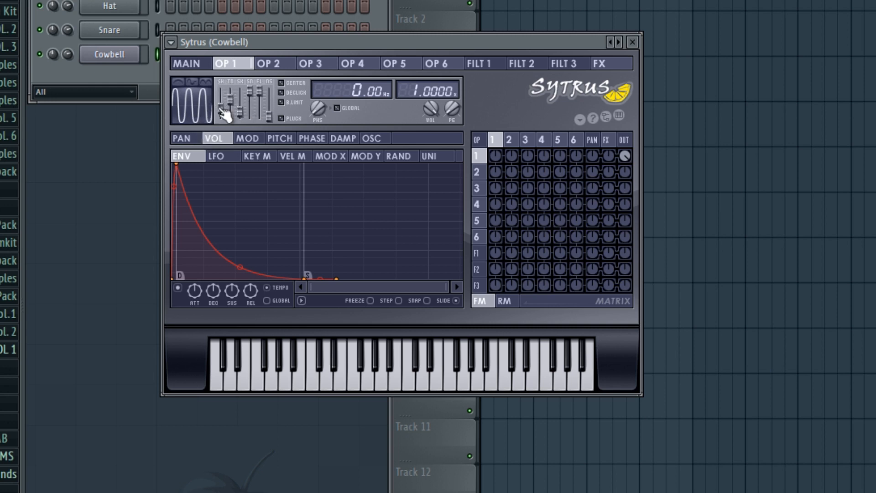
drag(220, 108, 221, 117)
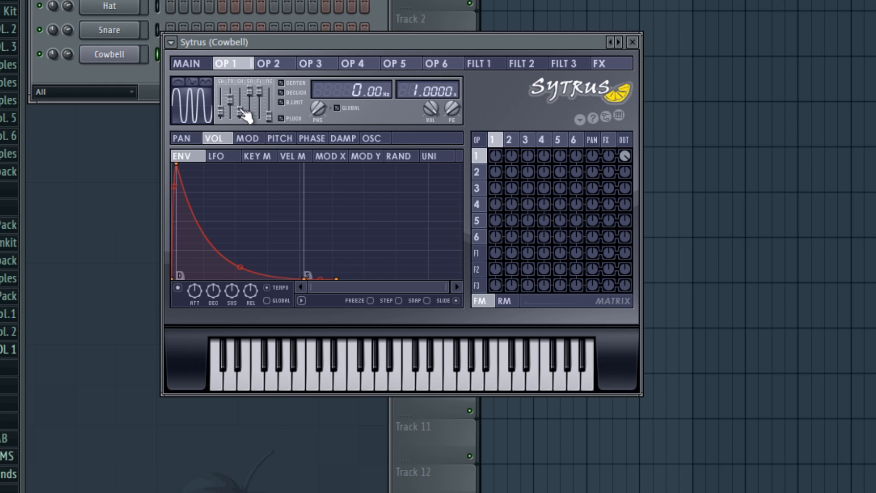
mouse_move(249, 91)
mouse_down()
mouse_move(249, 118)
mouse_move(251, 91)
mouse_up()
Play test notes with the adjusted Cowbell sound
key(m)
key(m)
key(v)
key(v)
key(b)
key(c)
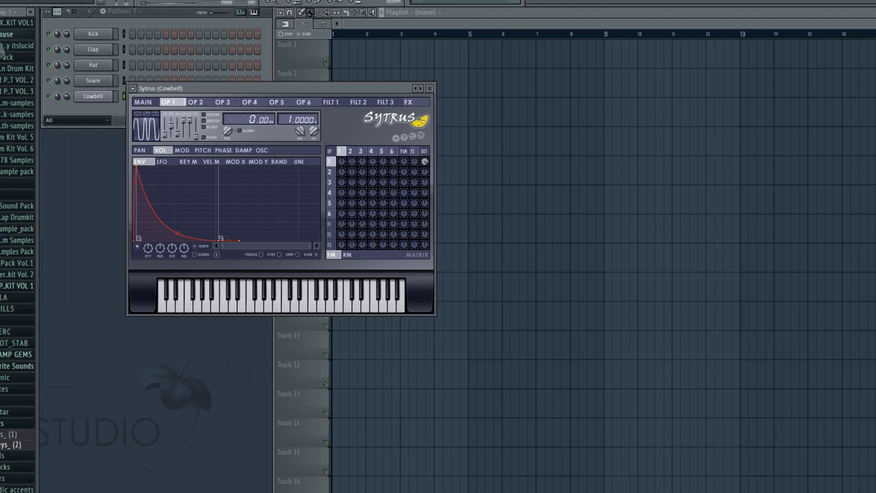
Load the Closed Hat preset
click(132, 89)
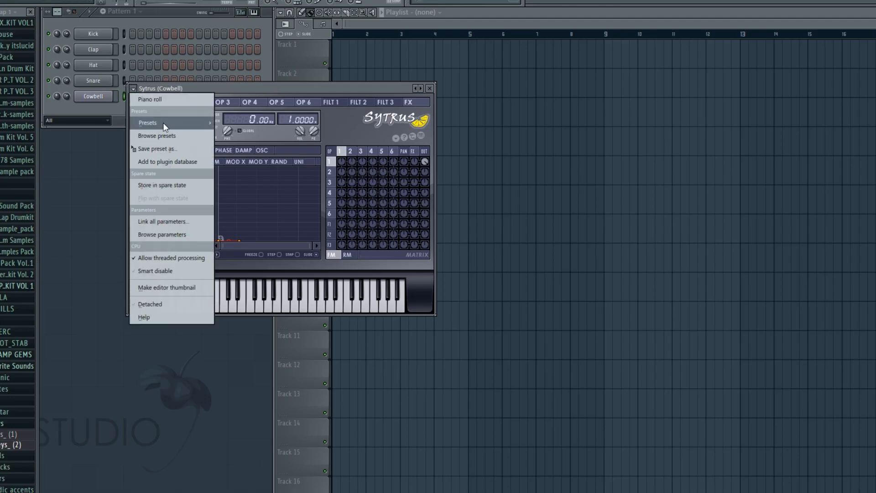
mouse_move(162, 122)
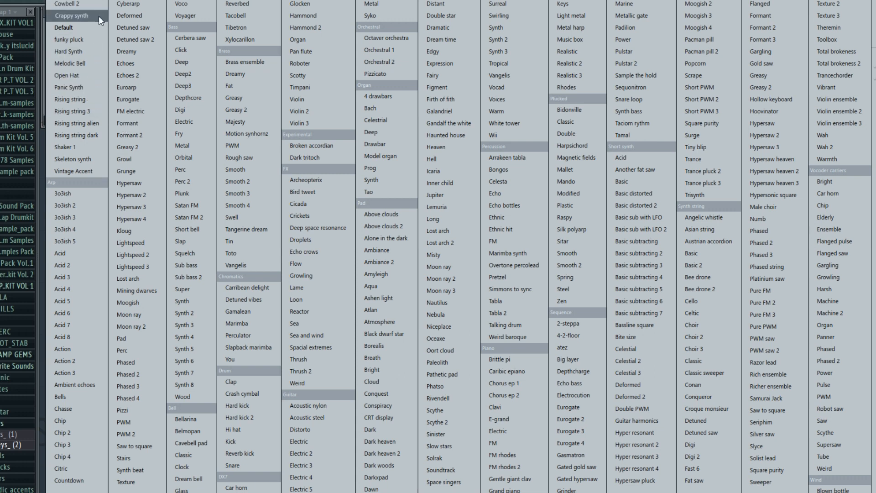
click(68, 1)
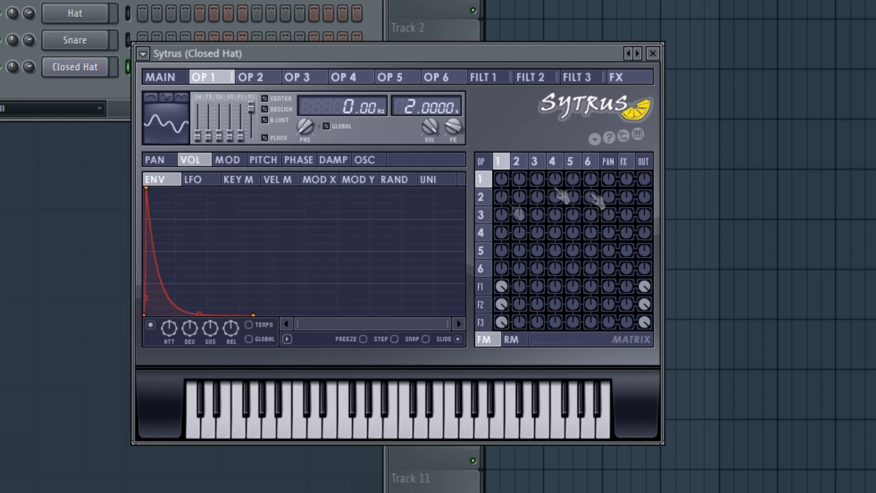
Examine the Closed Hat preset's operators 1 and 2, filters 1 to 3, and operator 1's volume envelope up close
click(248, 76)
click(231, 77)
click(495, 77)
click(531, 77)
click(576, 78)
click(534, 78)
click(497, 78)
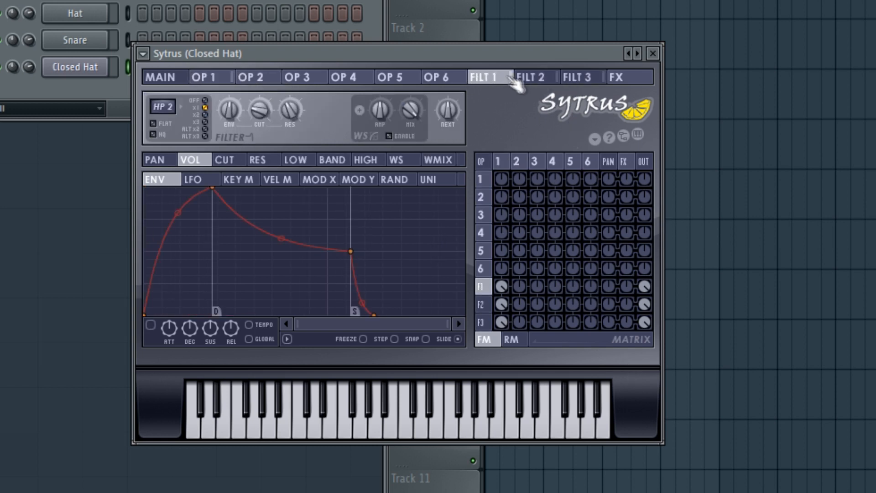
click(537, 78)
click(587, 81)
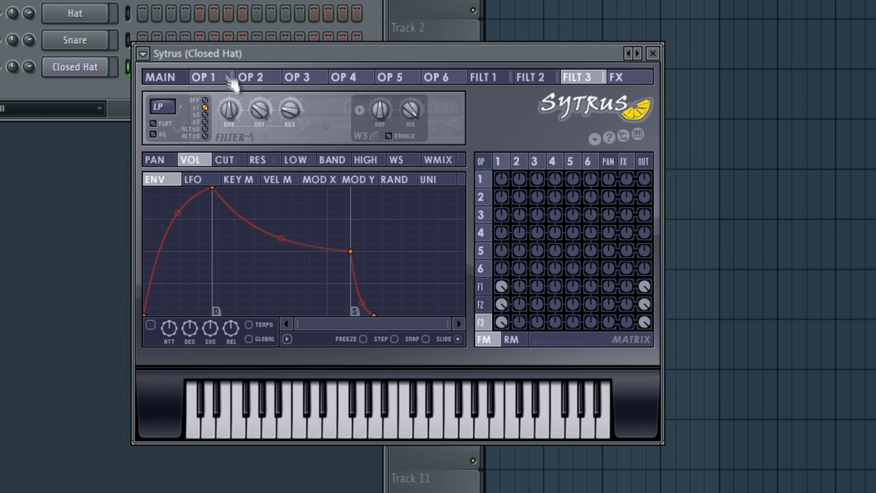
click(228, 78)
scroll(161, 221, up, 3)
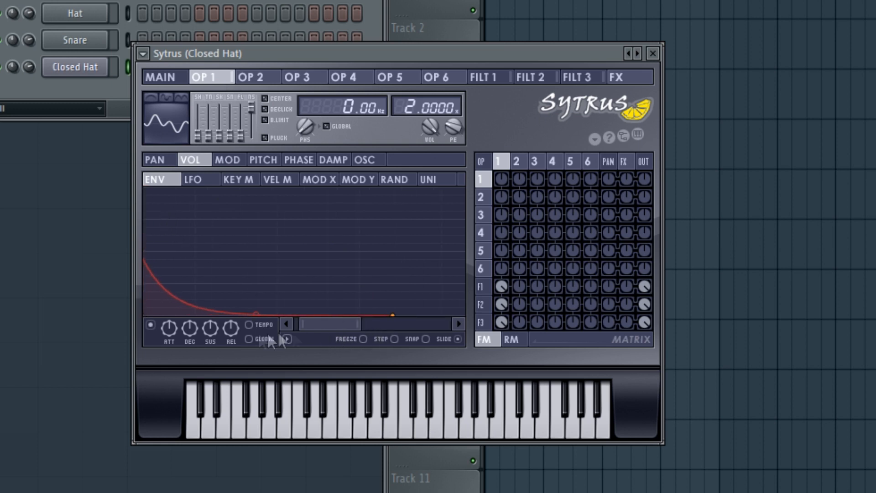
drag(319, 330, 305, 332)
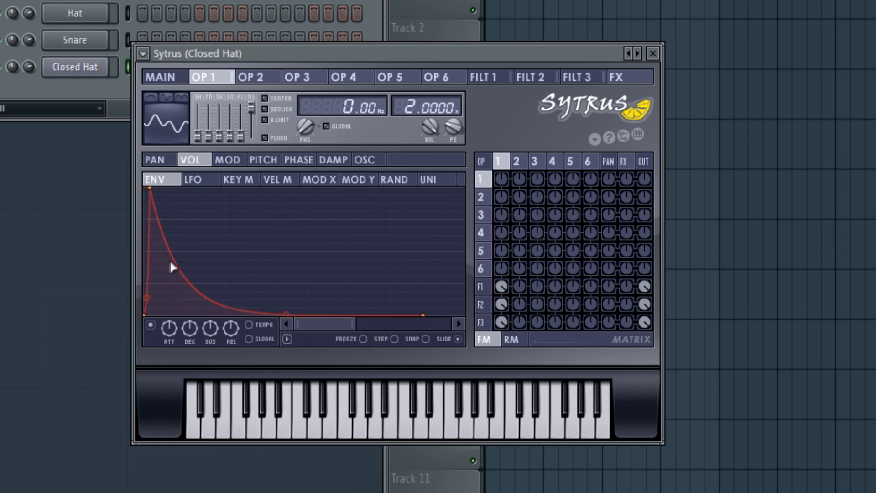
scroll(286, 274, down, 4)
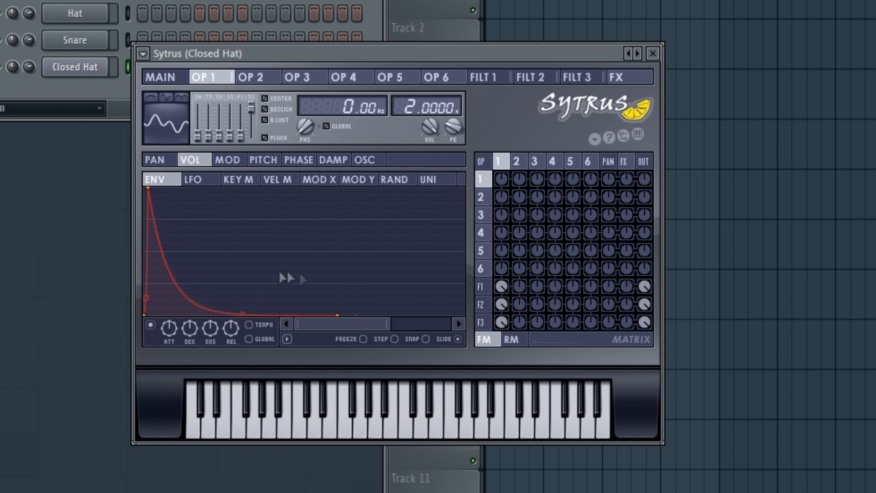
right_click(149, 193)
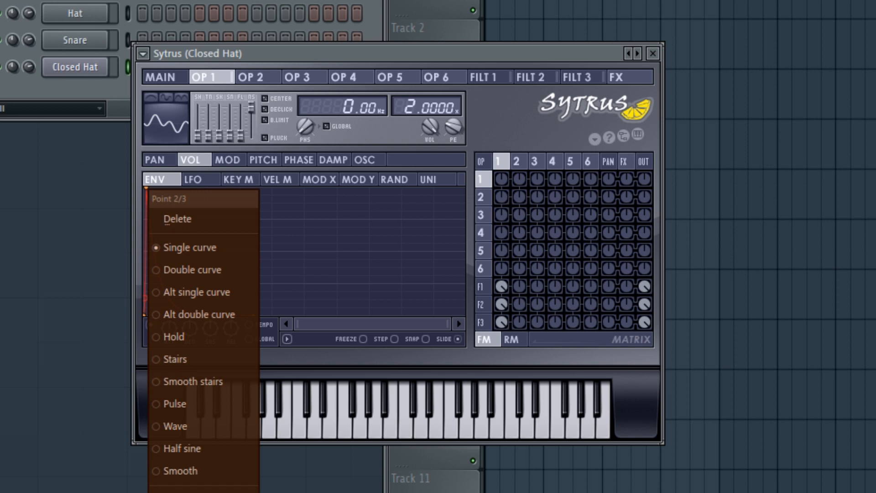
click(307, 264)
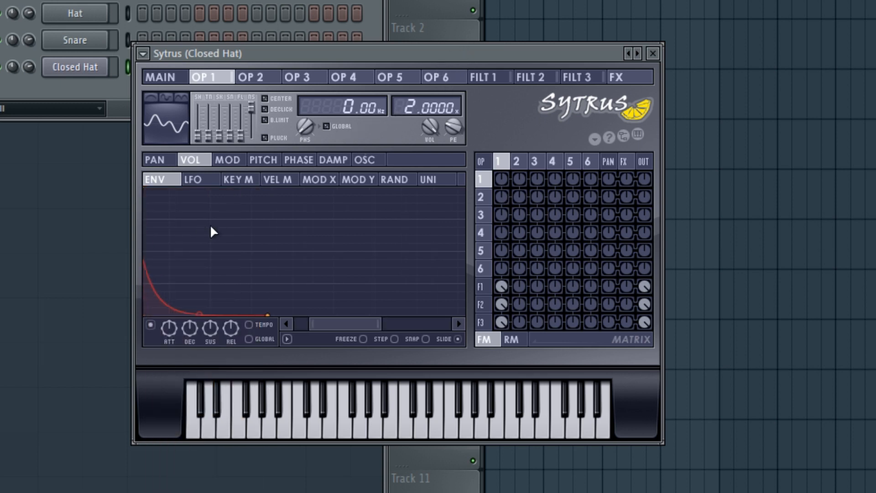
drag(354, 324, 198, 301)
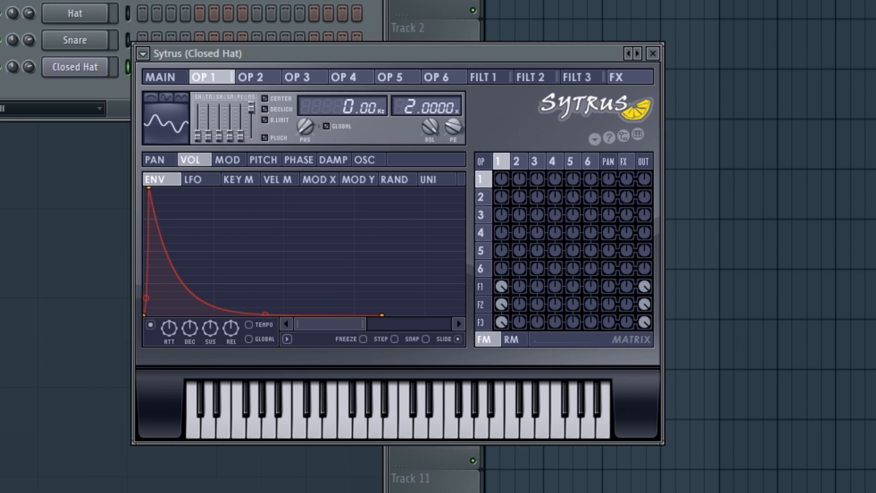
Play test notes to compare the Closed Hat sound with operator 1's NS waveform slider up and fully down
key(w)
key(n)
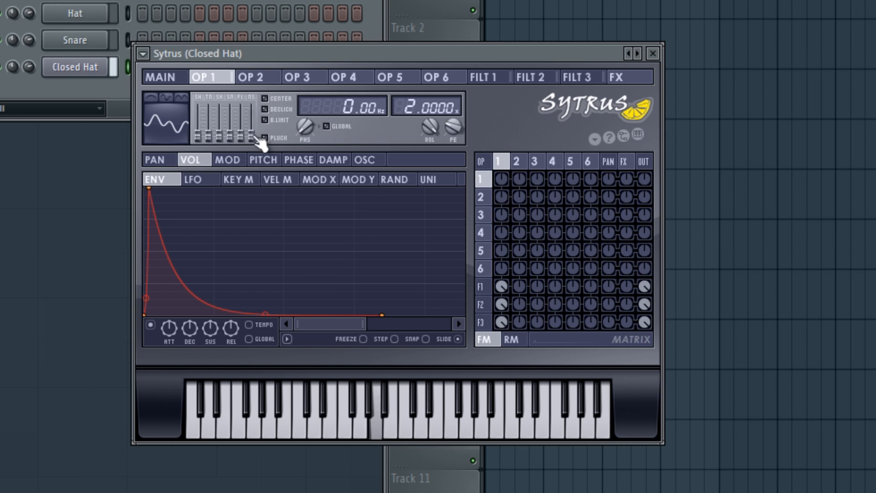
key(w)
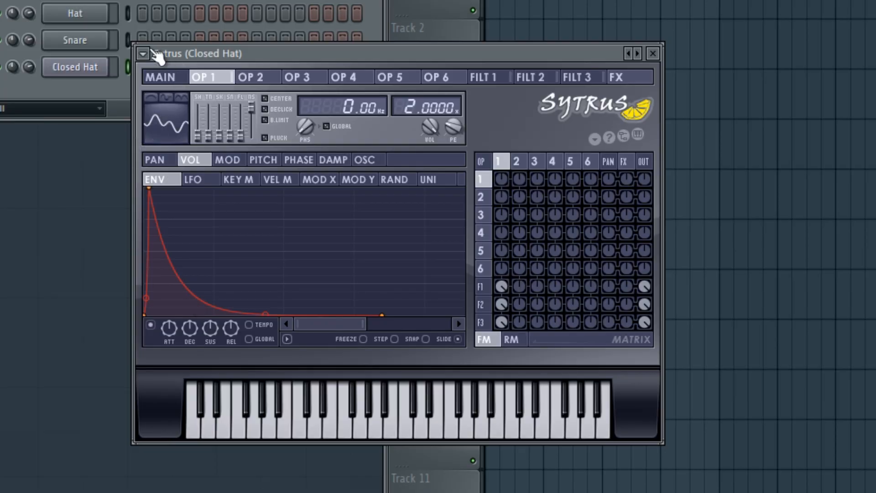
Load the Rising string preset and play several test notes with it
click(148, 51)
mouse_move(172, 113)
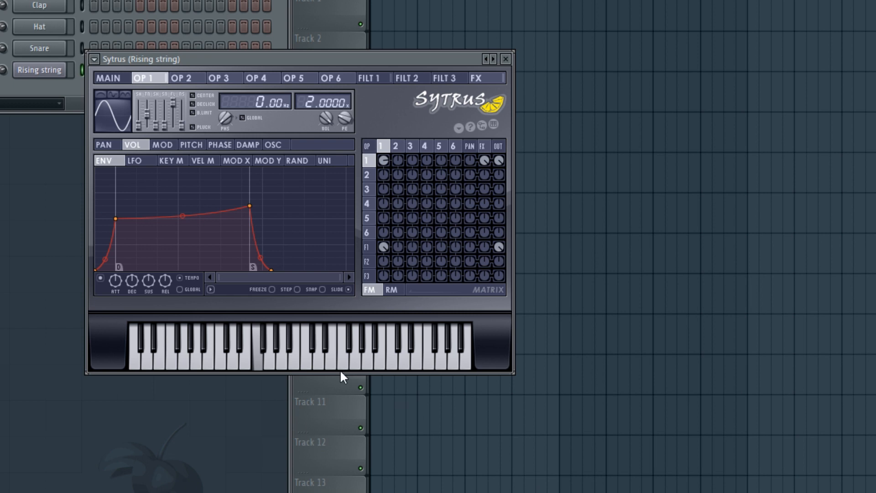
key(n)
key(x)
key(c)
key(n)
key(x)
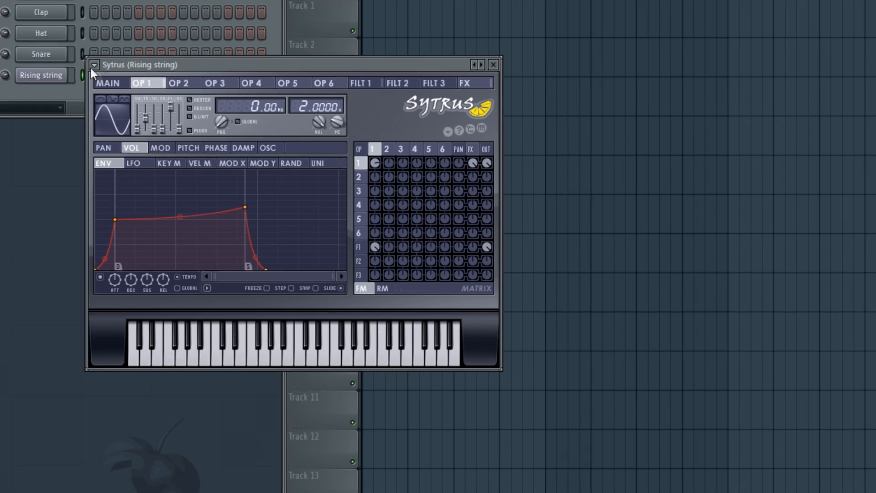
Load the Melodic Bell preset
click(94, 59)
mouse_move(115, 109)
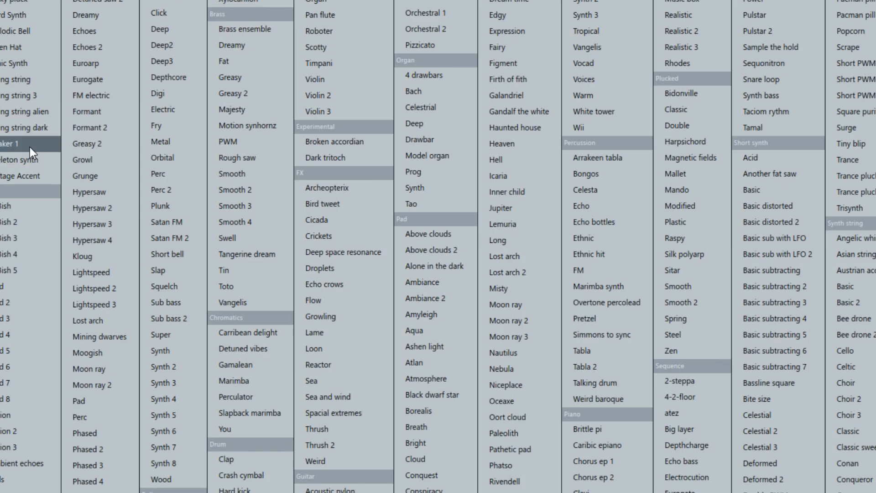
click(44, 66)
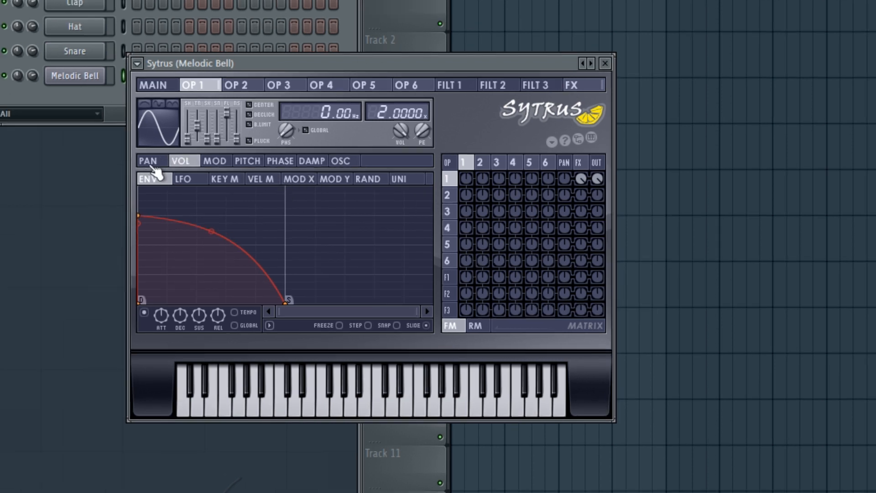
Add the eighth harmonic to operator 1's oscillator at full level, and replace it with the twelfth harmonic at a little under half level
click(355, 163)
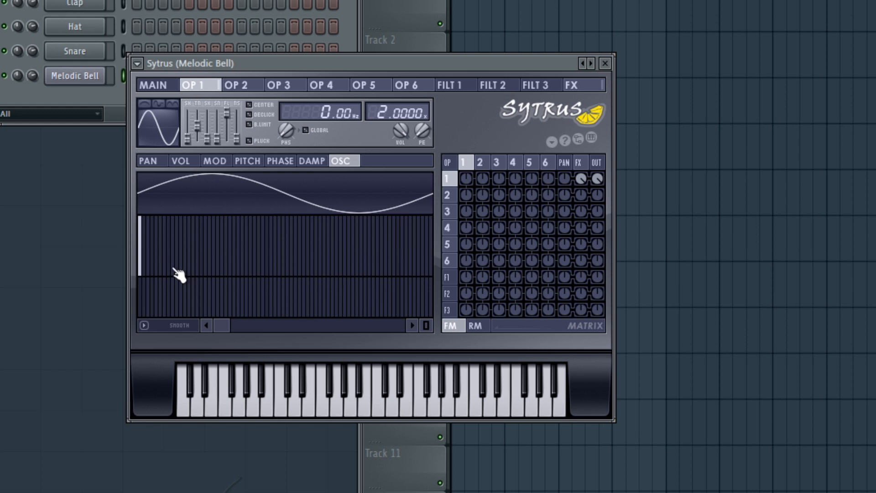
mouse_move(174, 274)
mouse_down()
mouse_move(172, 239)
mouse_move(161, 282)
mouse_move(180, 283)
mouse_up()
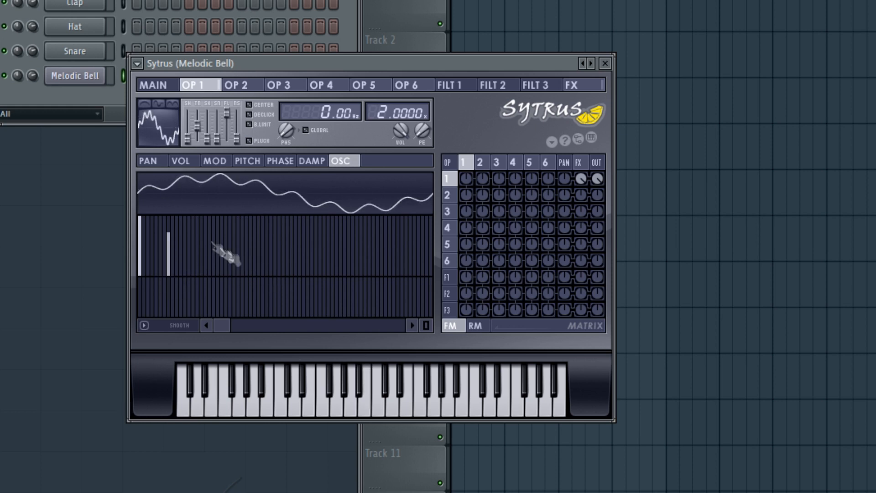
drag(175, 245, 175, 292)
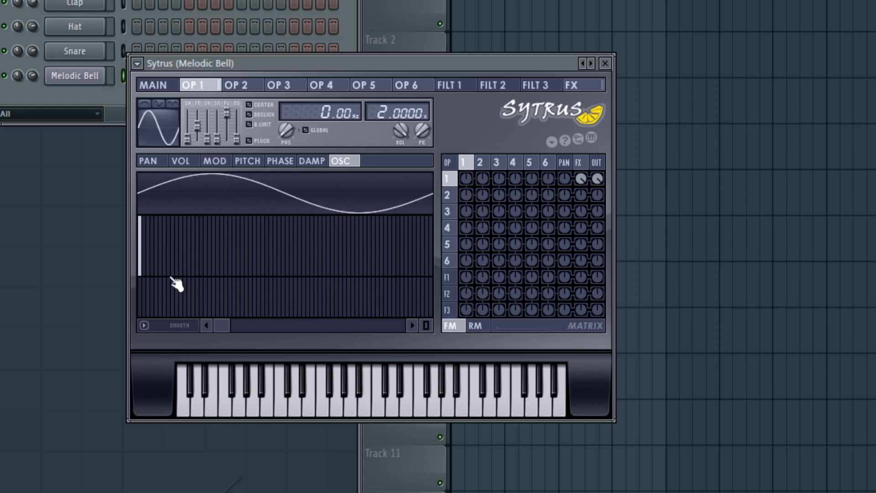
drag(169, 257, 169, 255)
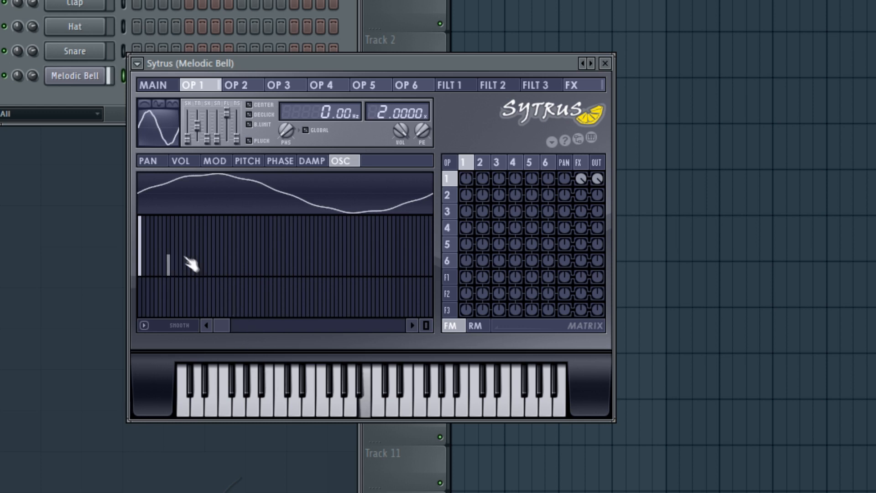
drag(172, 246, 169, 217)
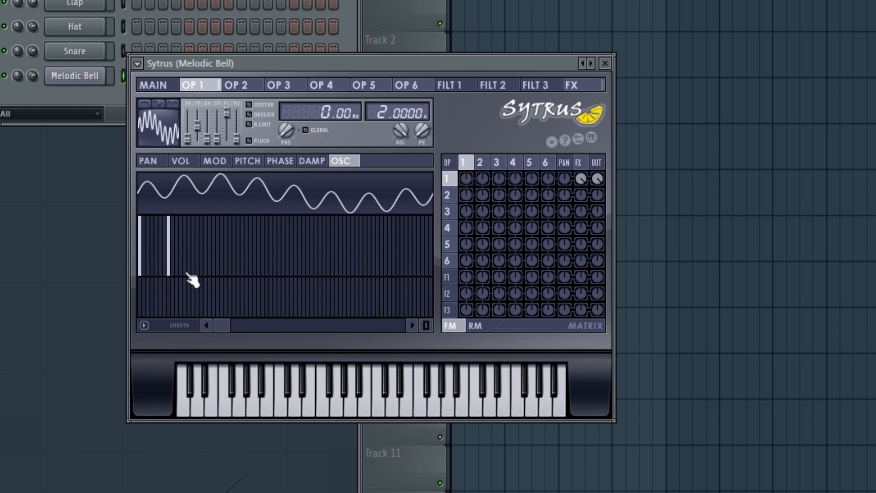
mouse_move(188, 271)
mouse_down()
mouse_move(189, 238)
mouse_move(180, 224)
mouse_move(172, 290)
mouse_up()
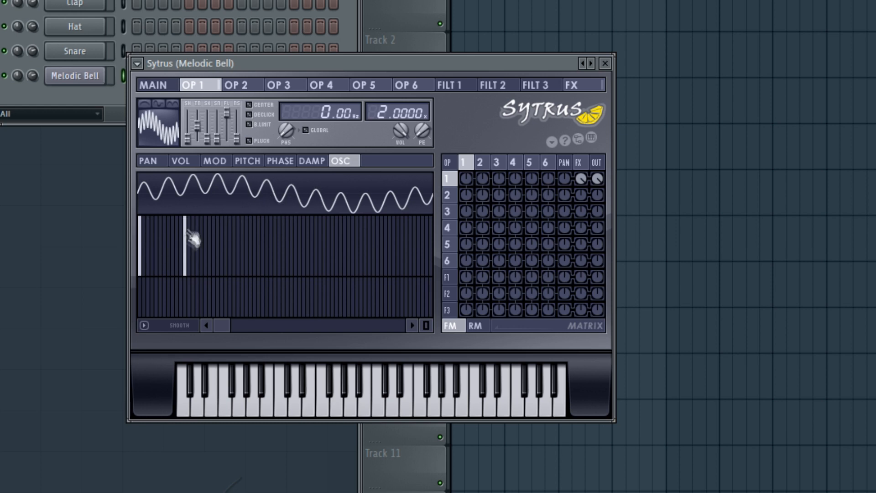
drag(190, 231, 185, 252)
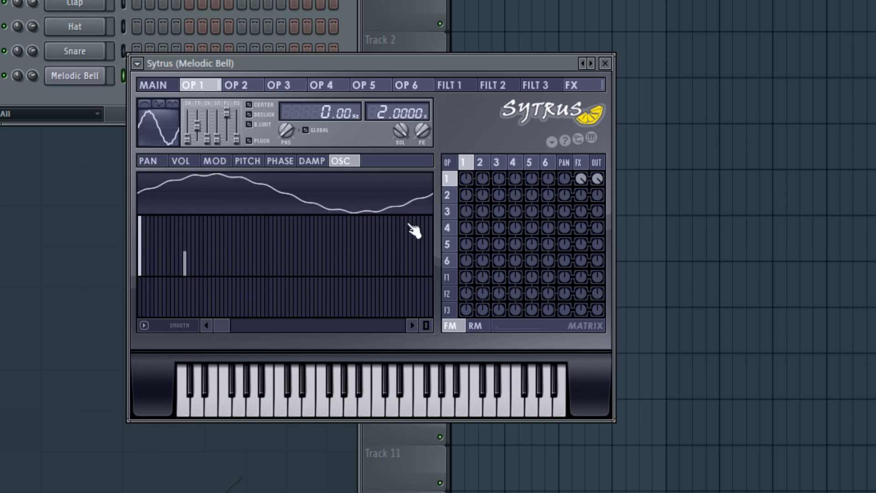
Draw rising groups of harmonics across operator 1's oscillator at roughly a quarter to two-thirds level, leaving gaps between the groups
drag(234, 273, 238, 245)
mouse_move(319, 266)
mouse_down()
mouse_move(320, 215)
mouse_move(366, 261)
mouse_up()
click(278, 243)
drag(160, 261, 407, 237)
drag(244, 245, 368, 307)
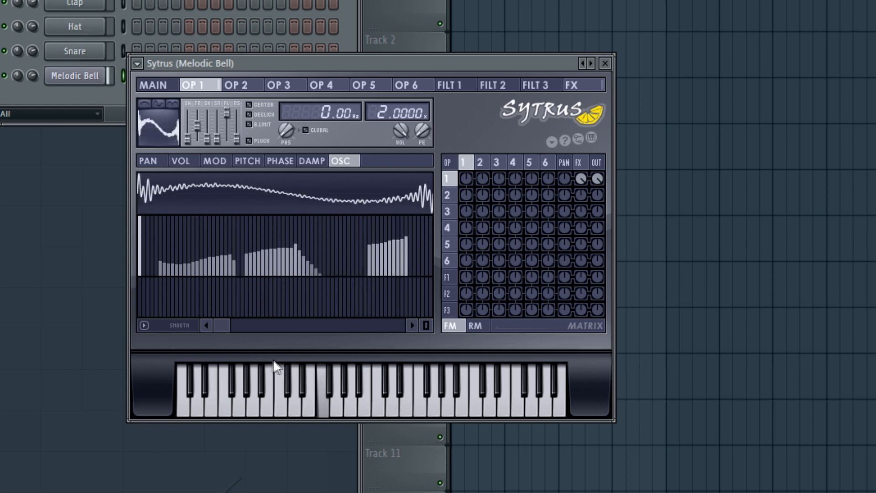